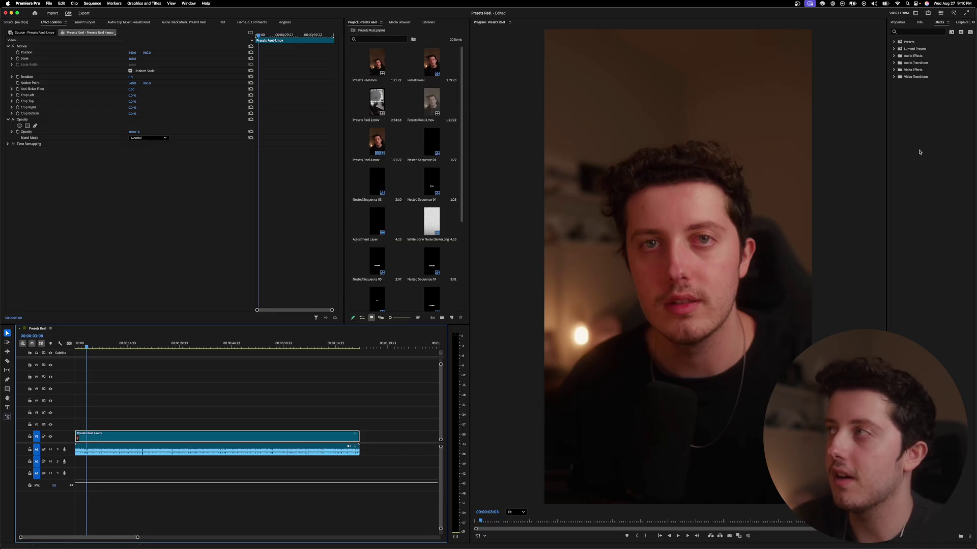
Apply the Keyper effect to the V1 talking-head clip, then scrub to check the black background
{"action": "left_click", "coordinate": [918, 33]}
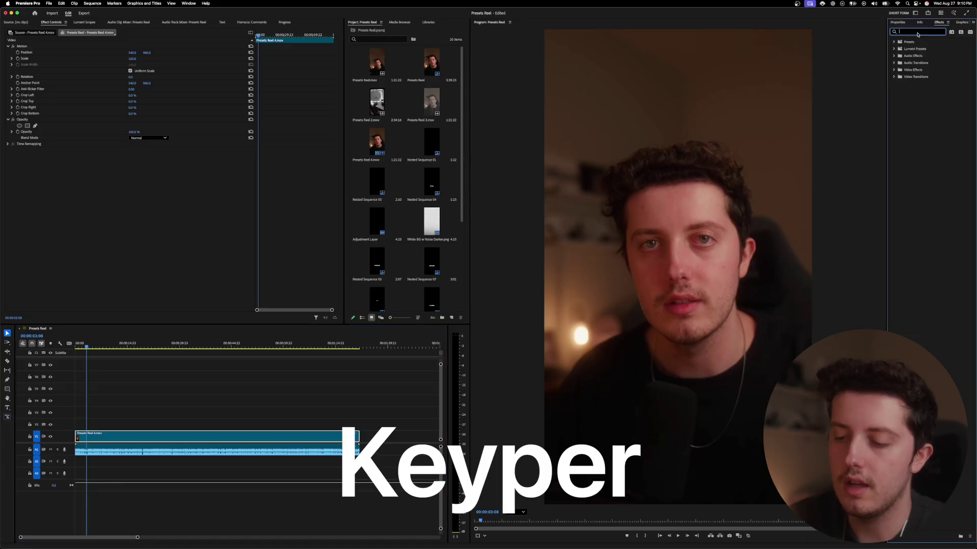
{"action": "type", "text": "keyper"}
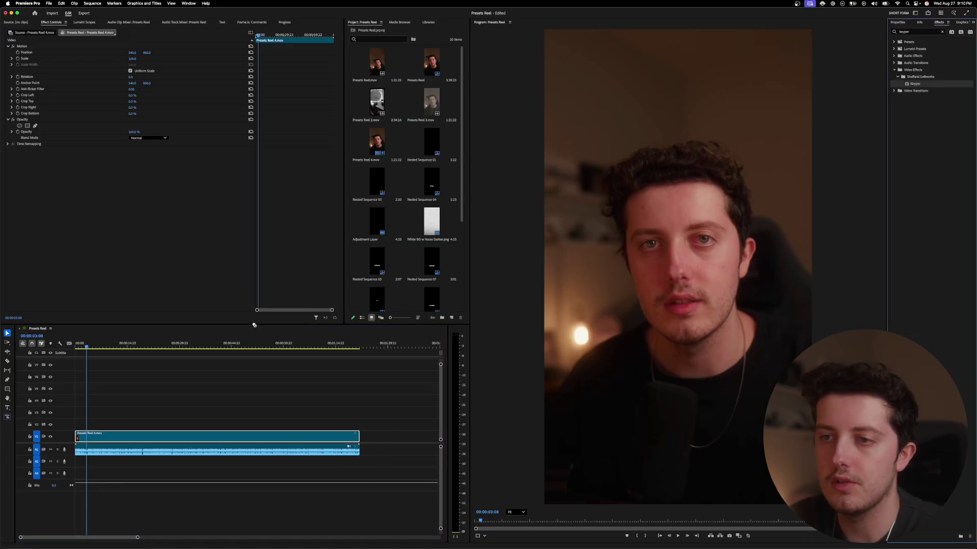
{"action": "left_click_drag", "start_coordinate": [254, 325], "coordinate": [130, 436]}
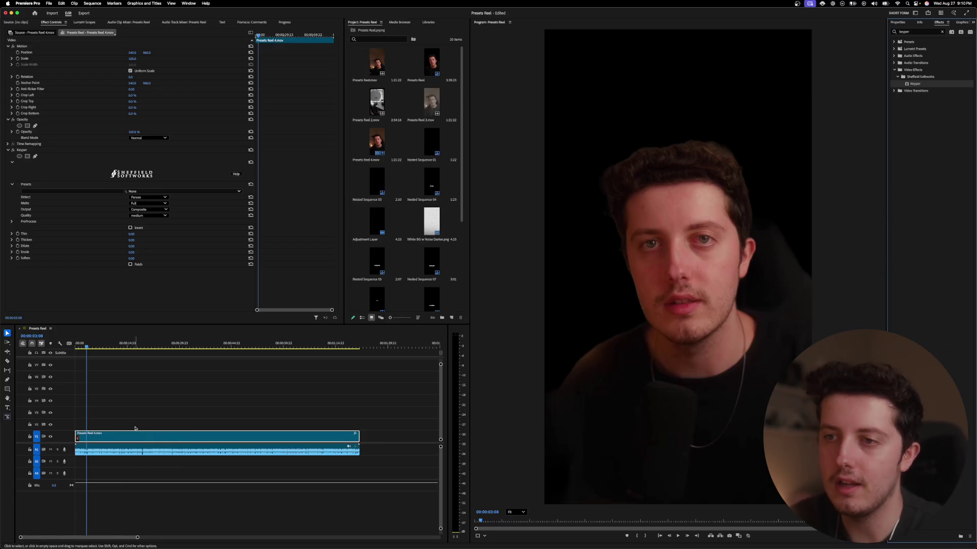
{"action": "left_click_drag", "start_coordinate": [113, 346], "coordinate": [173, 346]}
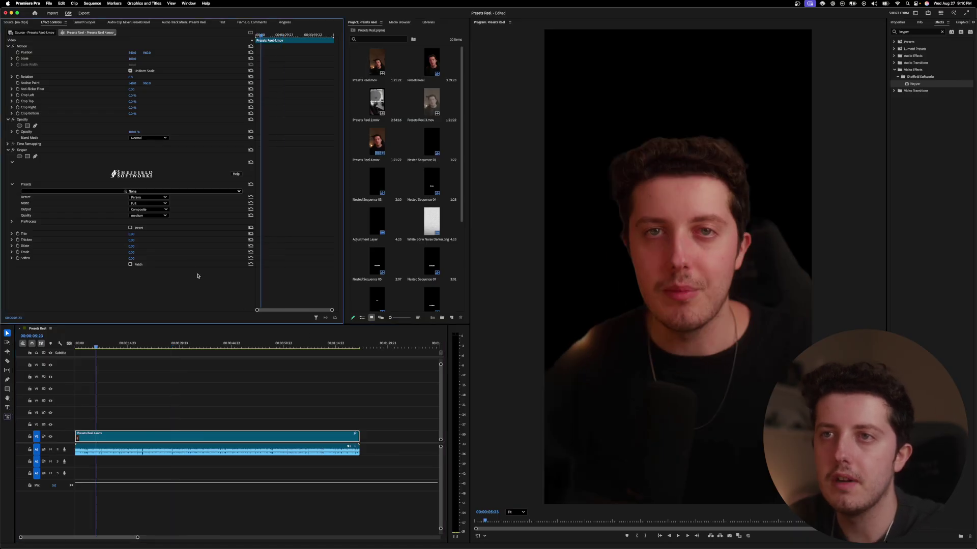
Set Keyper's Detect option to Subject, comparing it with Person by scrubbing and playing back
{"action": "left_click", "coordinate": [148, 198]}
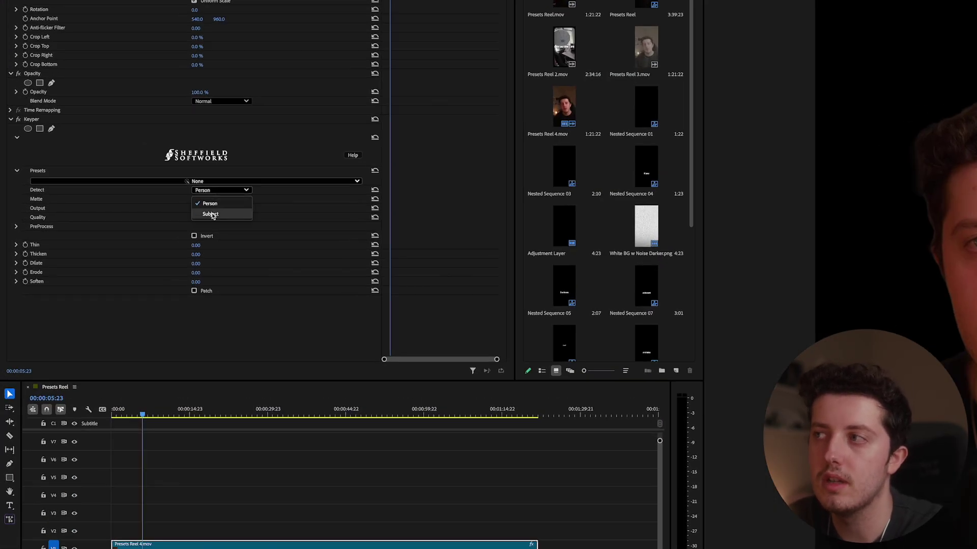
{"action": "left_click", "coordinate": [148, 213]}
{"action": "left_click", "coordinate": [102, 353]}
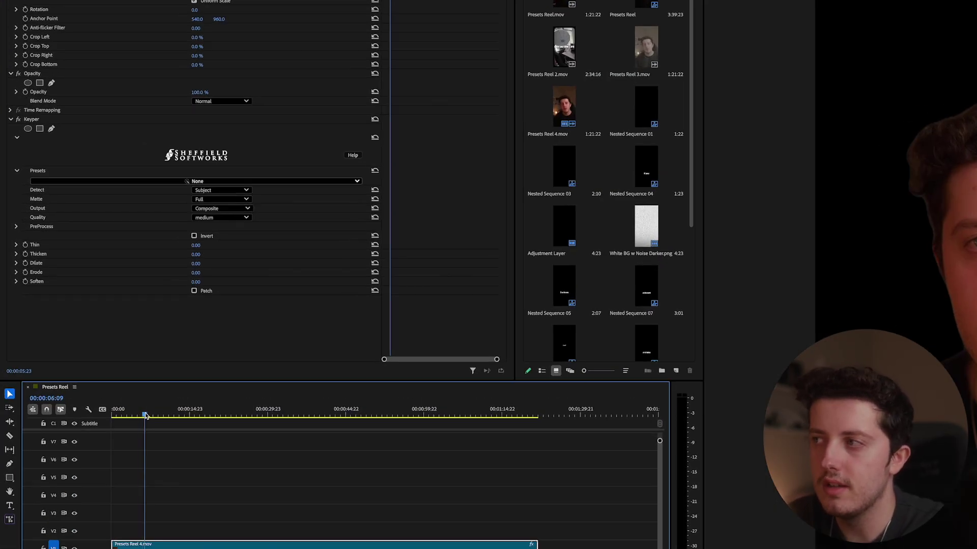
{"action": "left_click_drag", "start_coordinate": [146, 416], "coordinate": [180, 415]}
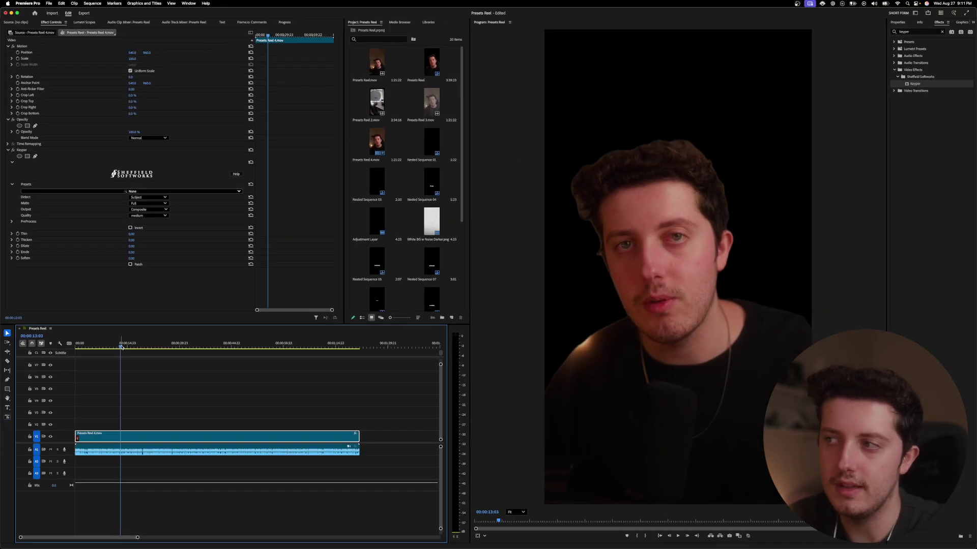
{"action": "left_click_drag", "start_coordinate": [122, 347], "coordinate": [204, 351]}
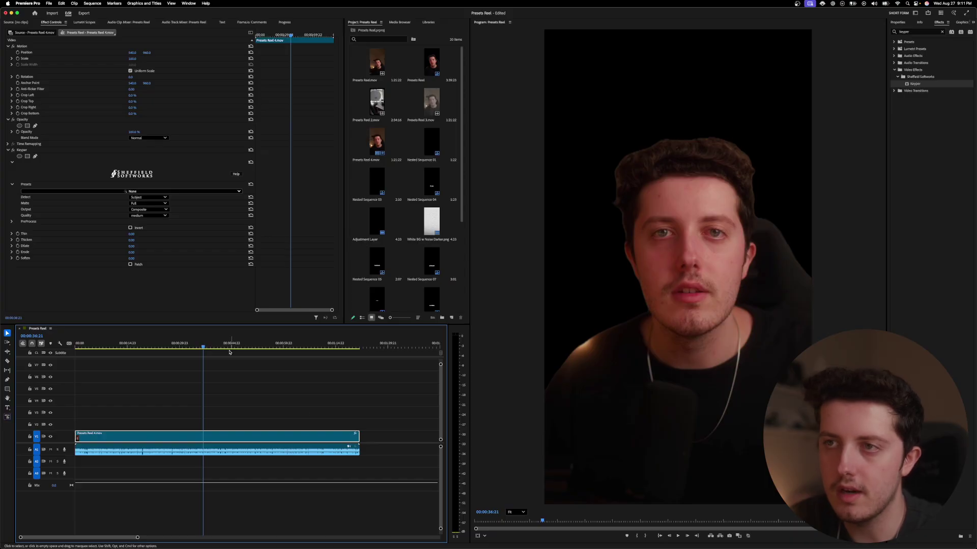
{"action": "left_click", "coordinate": [148, 197]}
{"action": "left_click", "coordinate": [145, 205]}
{"action": "left_click_drag", "start_coordinate": [210, 349], "coordinate": [76, 348]}
{"action": "left_click", "coordinate": [148, 197]}
{"action": "left_click", "coordinate": [153, 214]}
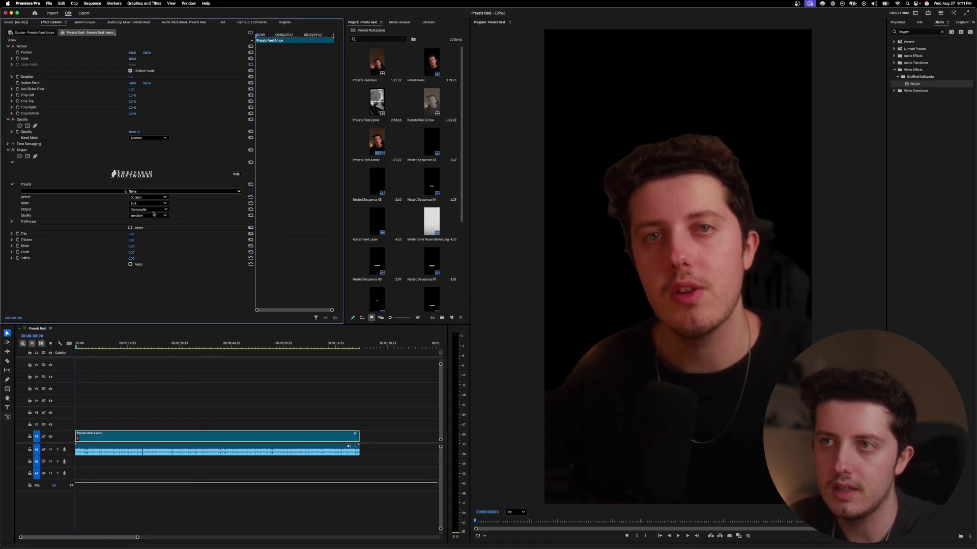
{"action": "key", "text": "space"}
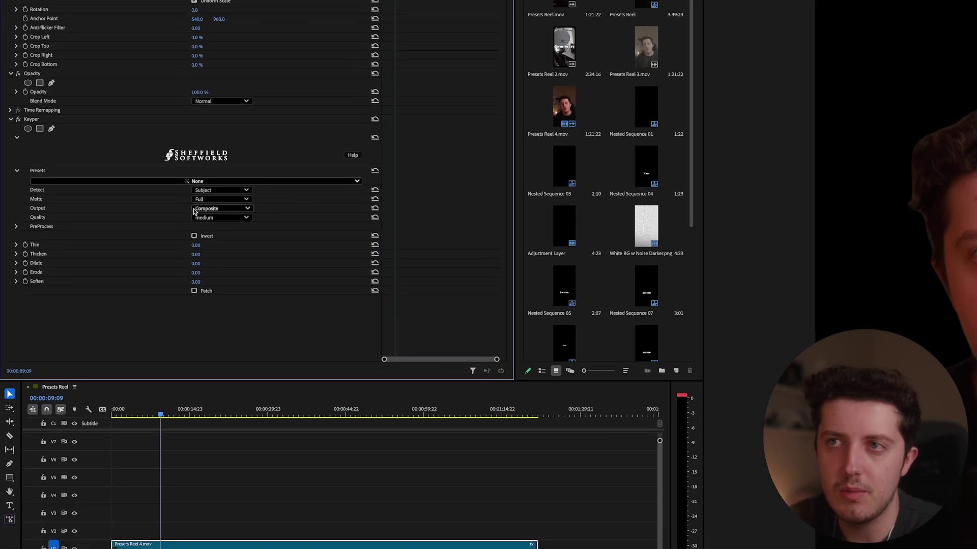
Preview the Matte output, return Output to Composite, and set Keyper Quality to high
{"action": "scroll", "coordinate": [212, 214], "scroll_direction": "down", "scroll_amount": 2}
{"action": "left_click", "coordinate": [212, 214]}
{"action": "left_click", "coordinate": [226, 232]}
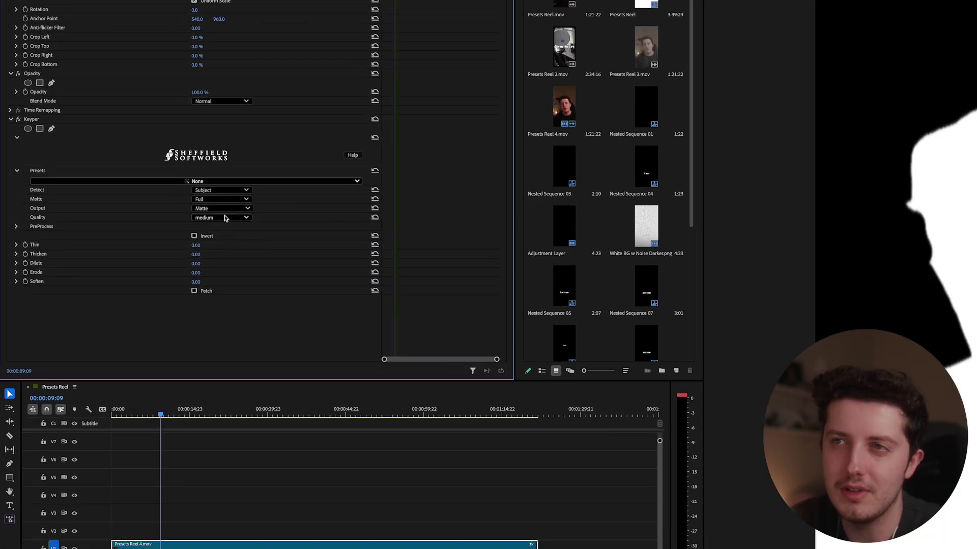
{"action": "left_click", "coordinate": [224, 209]}
{"action": "left_click", "coordinate": [223, 220]}
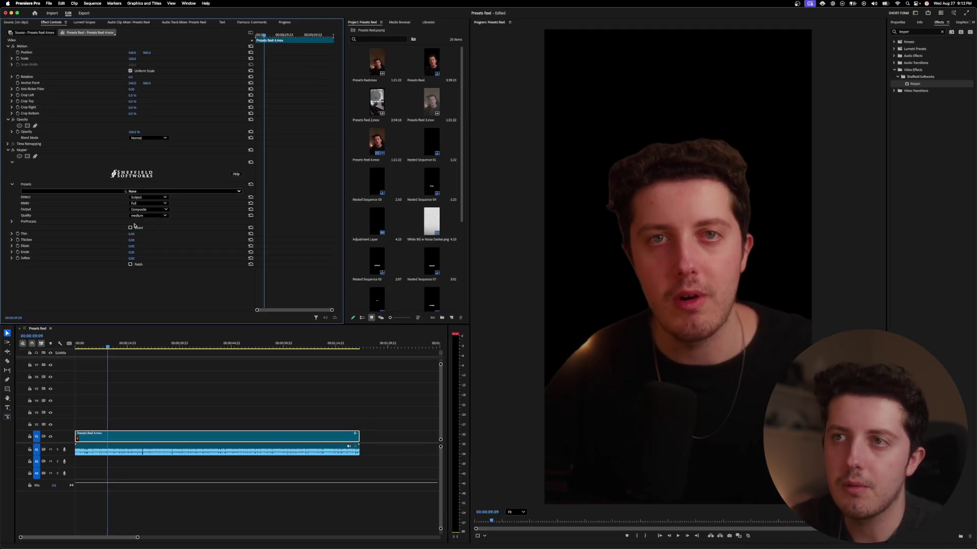
{"action": "left_click", "coordinate": [147, 215]}
{"action": "left_click", "coordinate": [143, 239]}
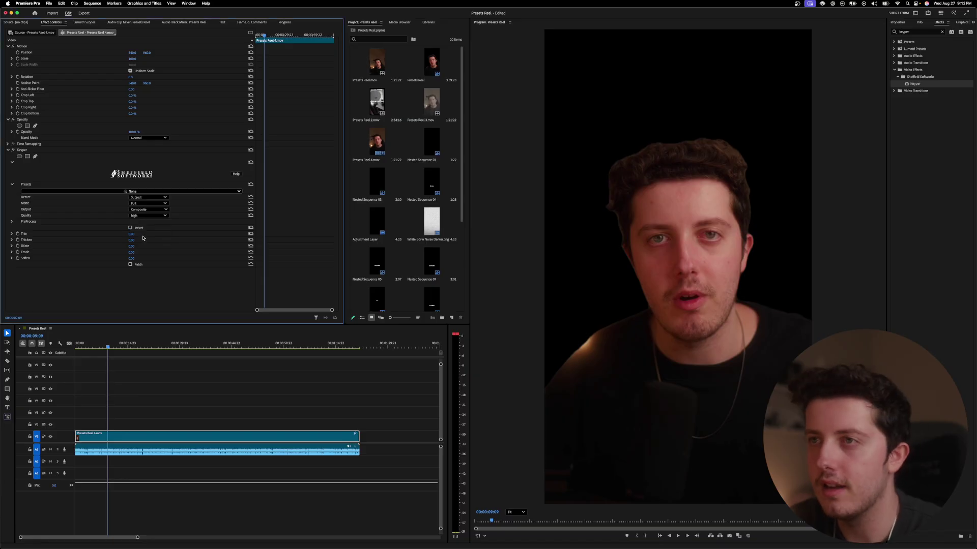
{"action": "left_click", "coordinate": [13, 222]}
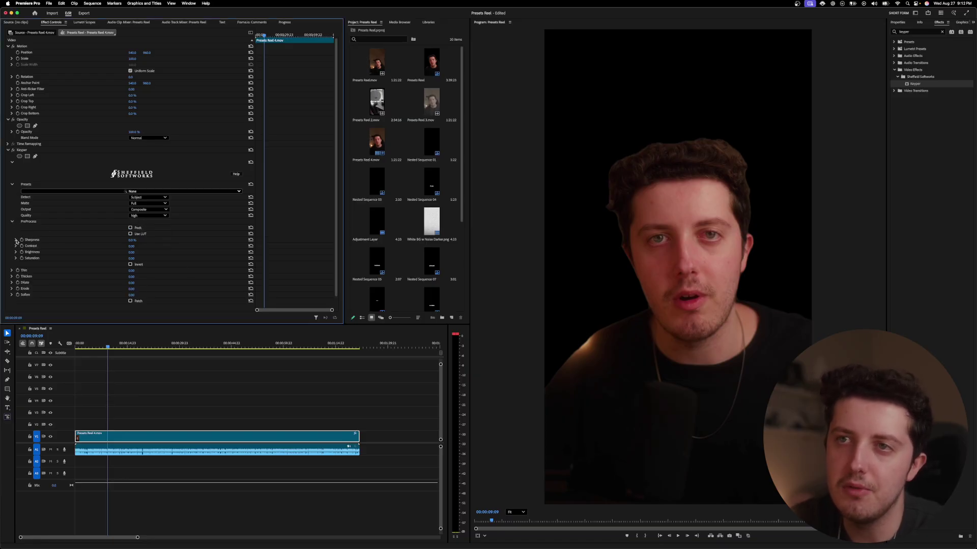
{"action": "left_click", "coordinate": [15, 240]}
{"action": "left_click", "coordinate": [15, 240]}
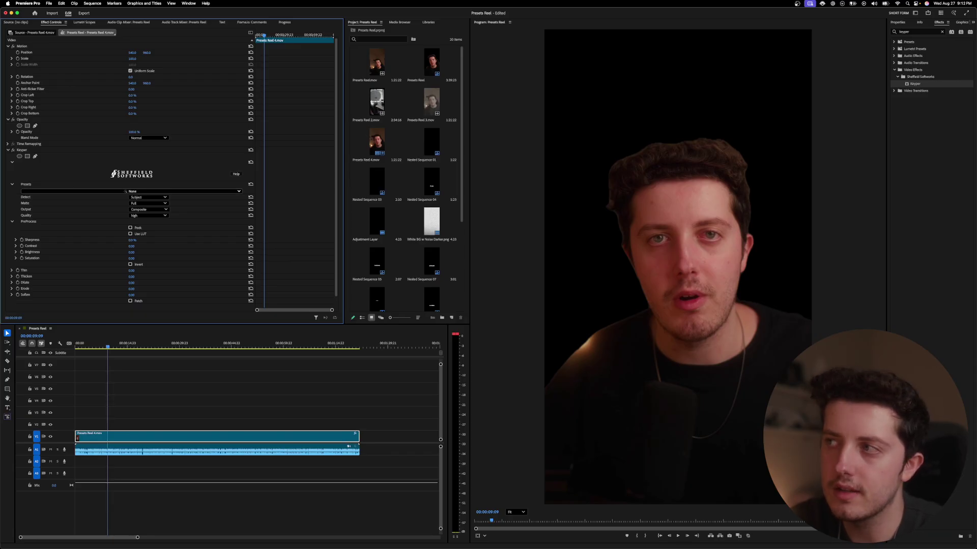
{"action": "left_click_drag", "start_coordinate": [131, 242], "coordinate": [202, 250]}
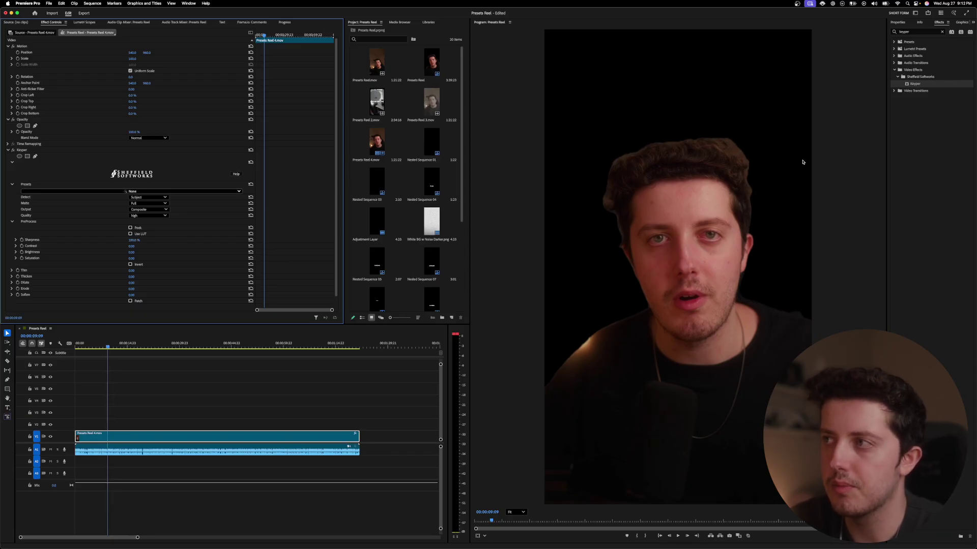
{"action": "key", "text": "super+z"}
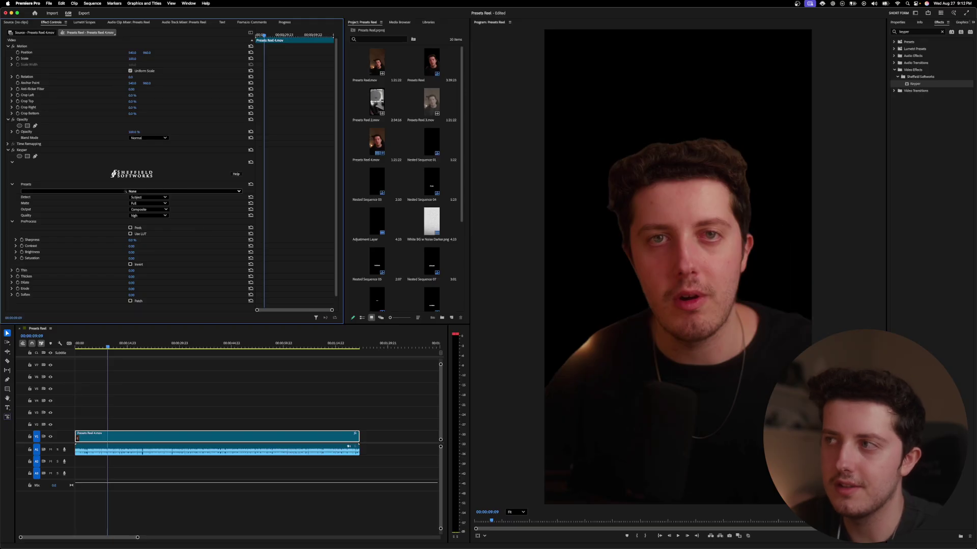
{"action": "left_click_drag", "start_coordinate": [131, 246], "coordinate": [150, 247]}
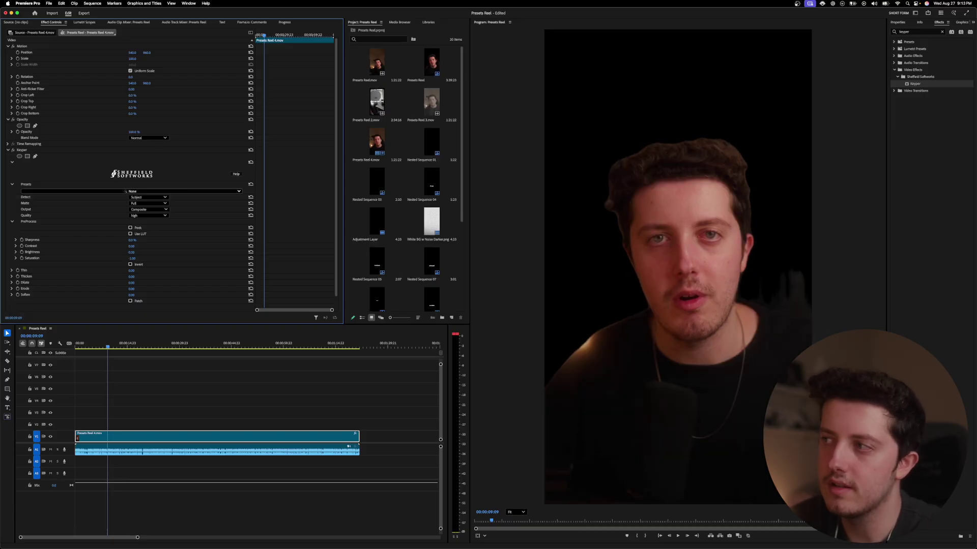
{"action": "left_click_drag", "start_coordinate": [132, 258], "coordinate": [148, 260]}
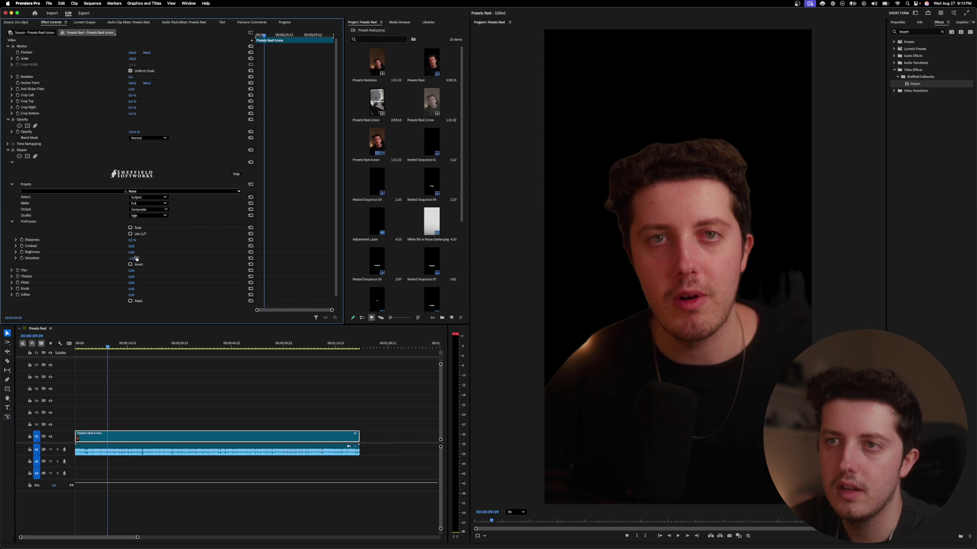
{"action": "left_click", "coordinate": [136, 259]}
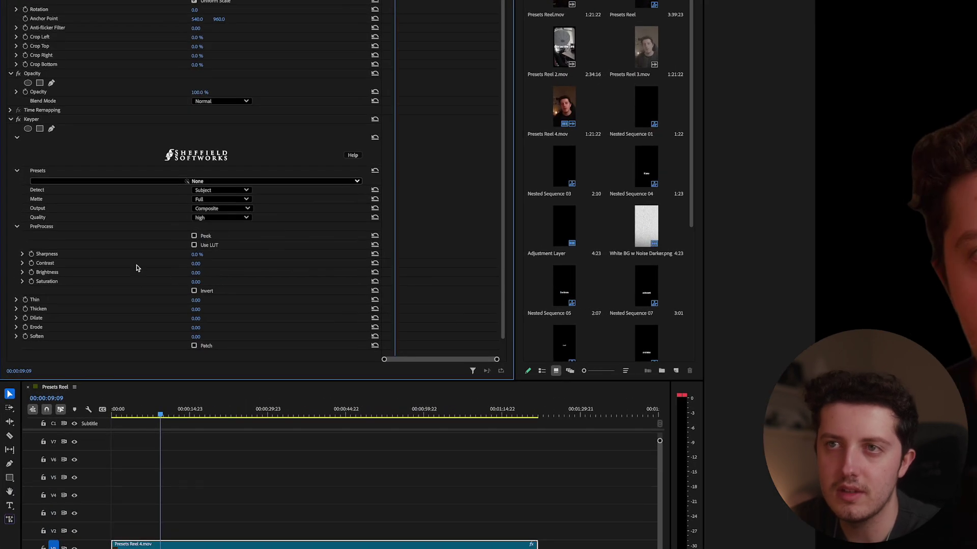
{"action": "left_click", "coordinate": [12, 222]}
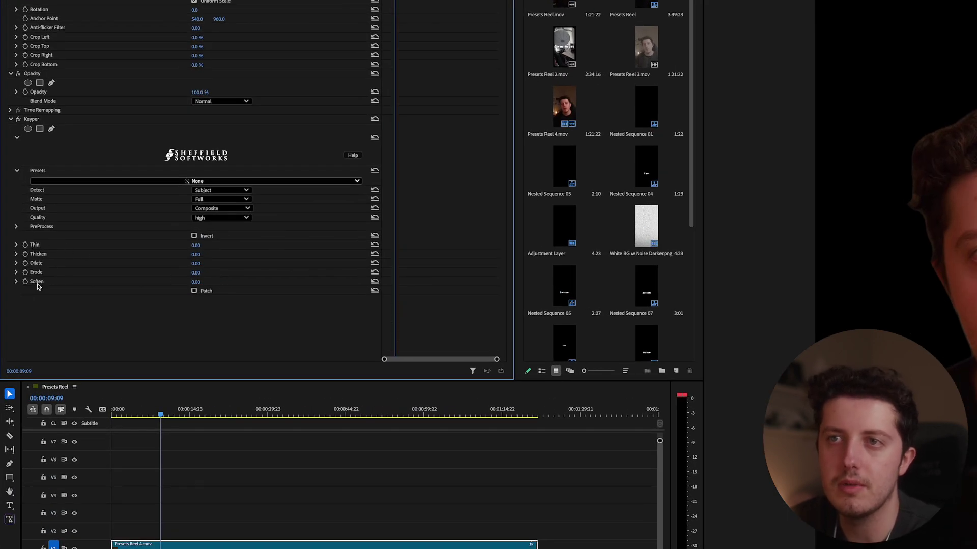
Tune Keyper's matte edge, ending with Thicken and Dilate at 0, Erode 2.90, Thin 14
{"action": "left_click_drag", "start_coordinate": [196, 249], "coordinate": [208, 249]}
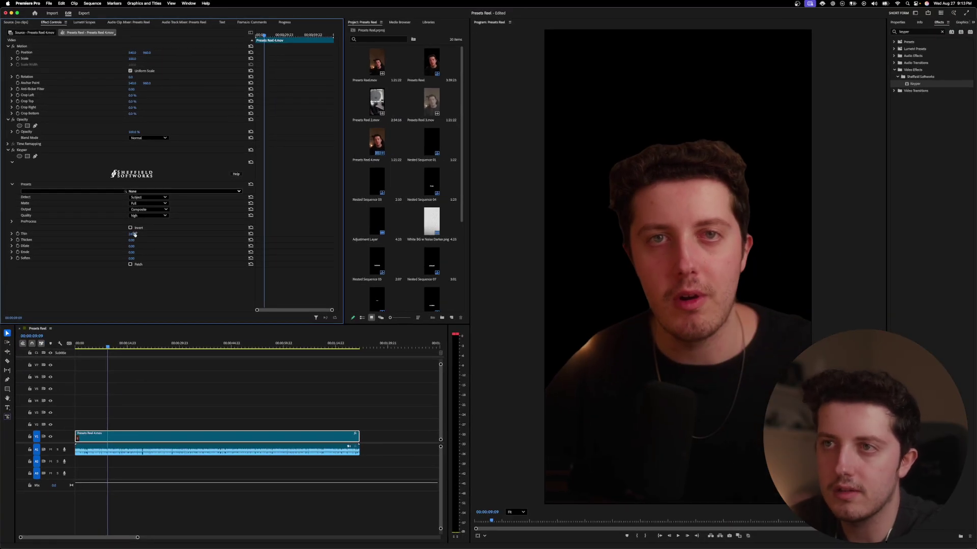
{"action": "mouse_move", "coordinate": [134, 234]}
{"action": "left_mouse_down"}
{"action": "mouse_move", "coordinate": [121, 234]}
{"action": "mouse_move", "coordinate": [144, 240]}
{"action": "left_mouse_up"}
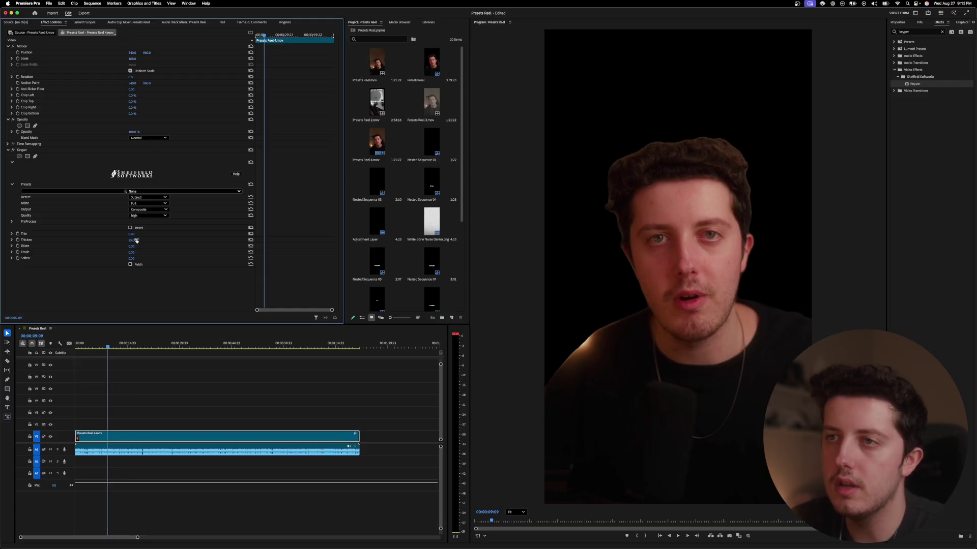
{"action": "left_click_drag", "start_coordinate": [137, 240], "coordinate": [123, 240]}
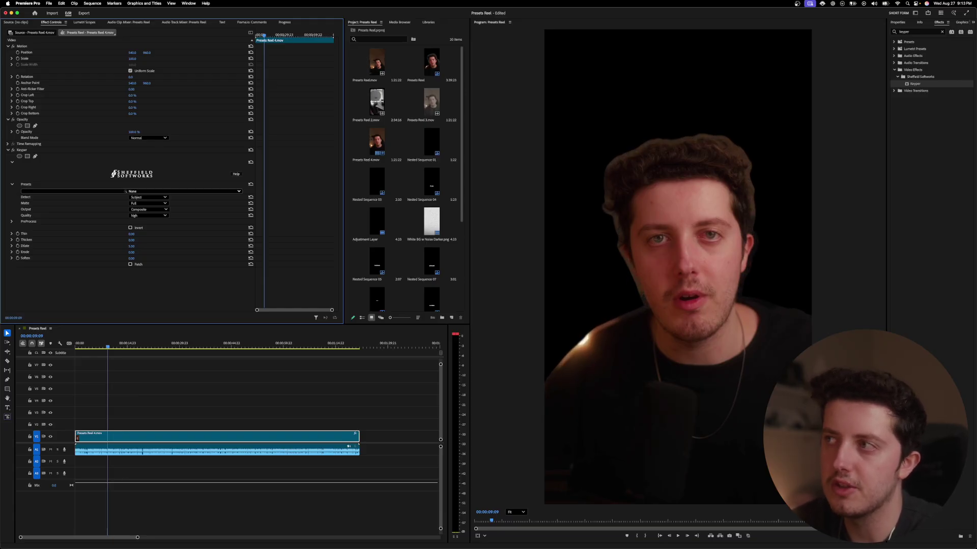
{"action": "left_click_drag", "start_coordinate": [131, 246], "coordinate": [135, 249]}
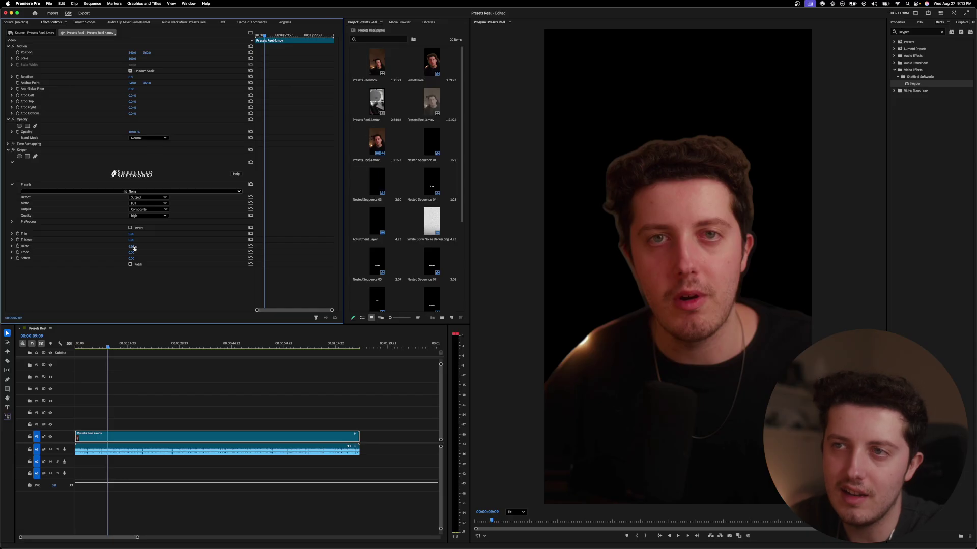
{"action": "left_click", "coordinate": [134, 246]}
{"action": "type", "text": "0"}
{"action": "key", "text": "Return"}
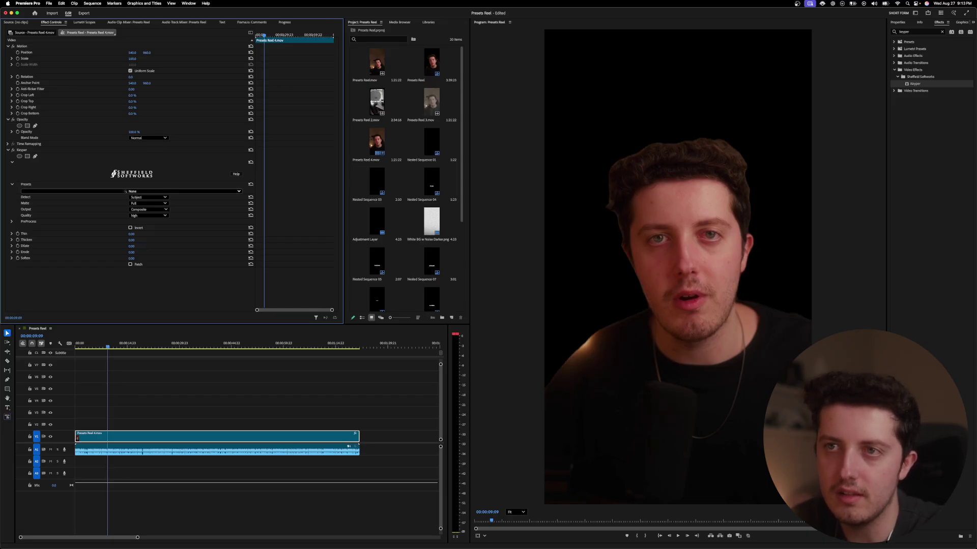
{"action": "left_click_drag", "start_coordinate": [130, 253], "coordinate": [142, 258]}
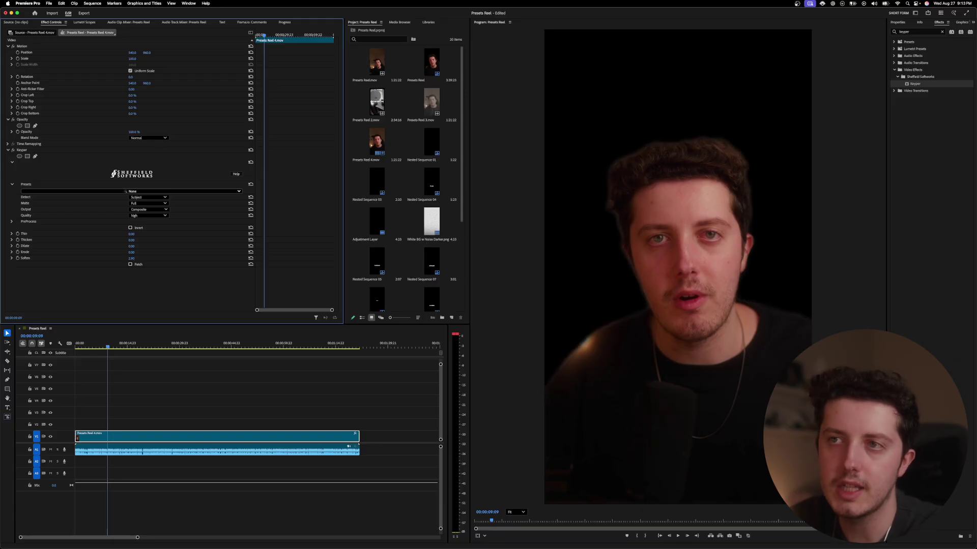
{"action": "left_click_drag", "start_coordinate": [132, 234], "coordinate": [122, 258]}
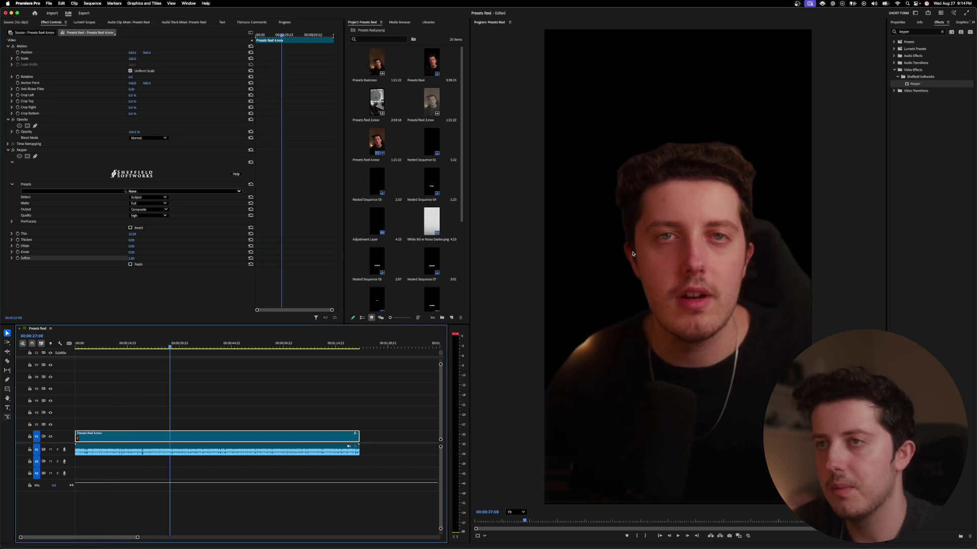
Try Keyper's Patch option, then leave it switched off
{"action": "left_click", "coordinate": [240, 197]}
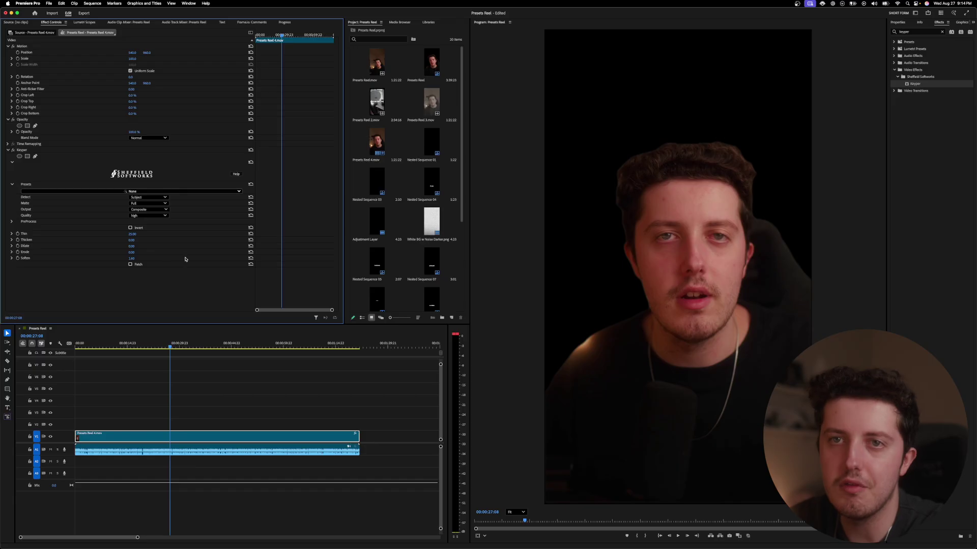
{"action": "left_click", "coordinate": [131, 265]}
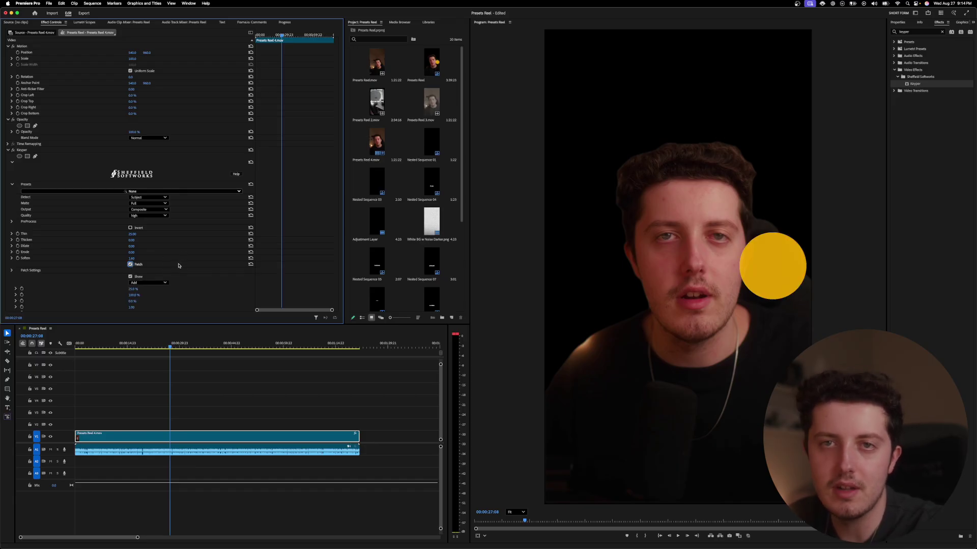
{"action": "left_click", "coordinate": [131, 265]}
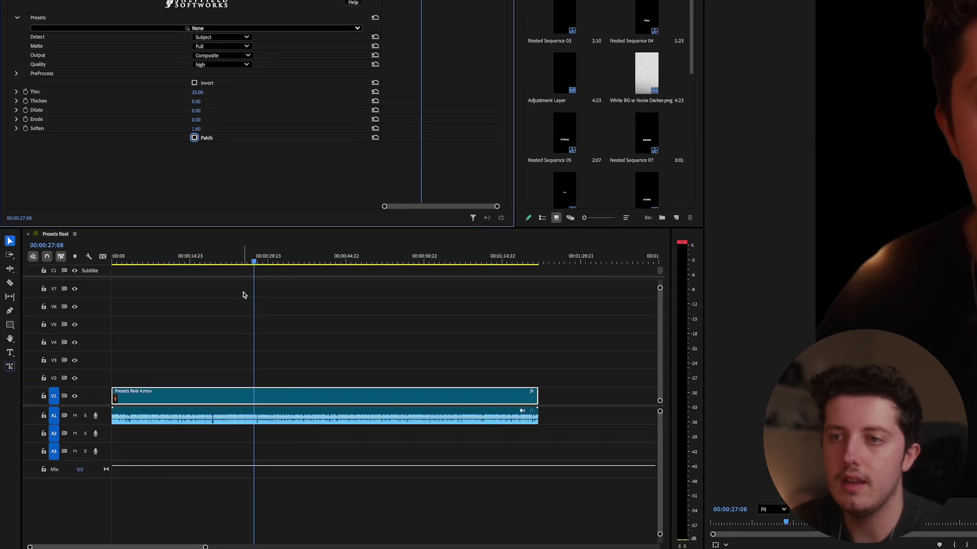
Duplicate the clip, remove Keyper from the V1 original, and move the keyed copy to V3
{"action": "left_click_drag", "start_coordinate": [240, 395], "coordinate": [255, 379]}
{"action": "left_click", "coordinate": [255, 398]}
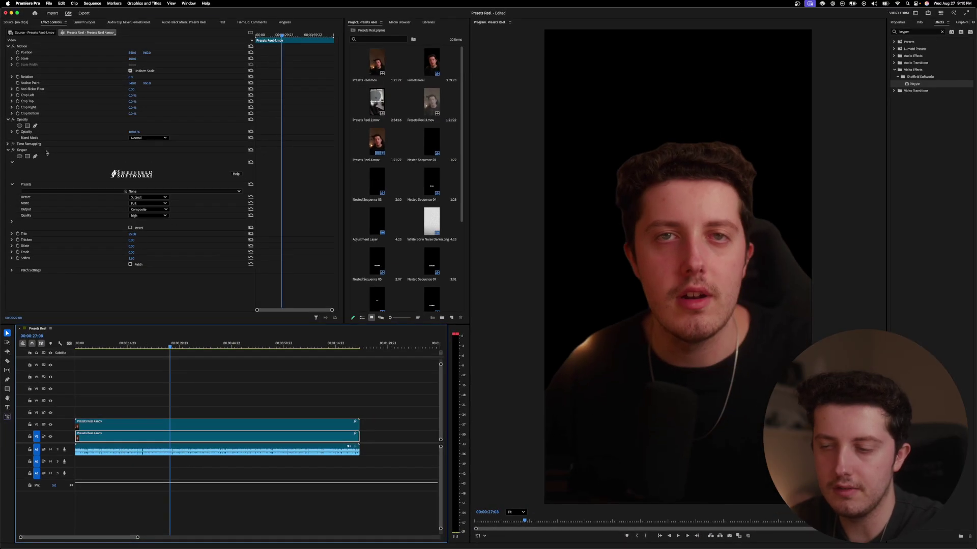
{"action": "key", "text": "Delete"}
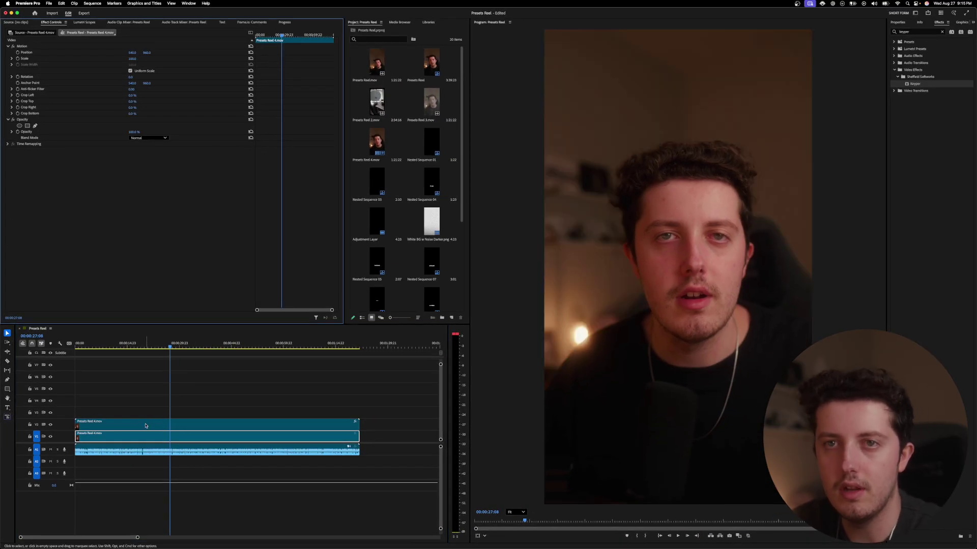
{"action": "left_click_drag", "start_coordinate": [148, 426], "coordinate": [171, 419]}
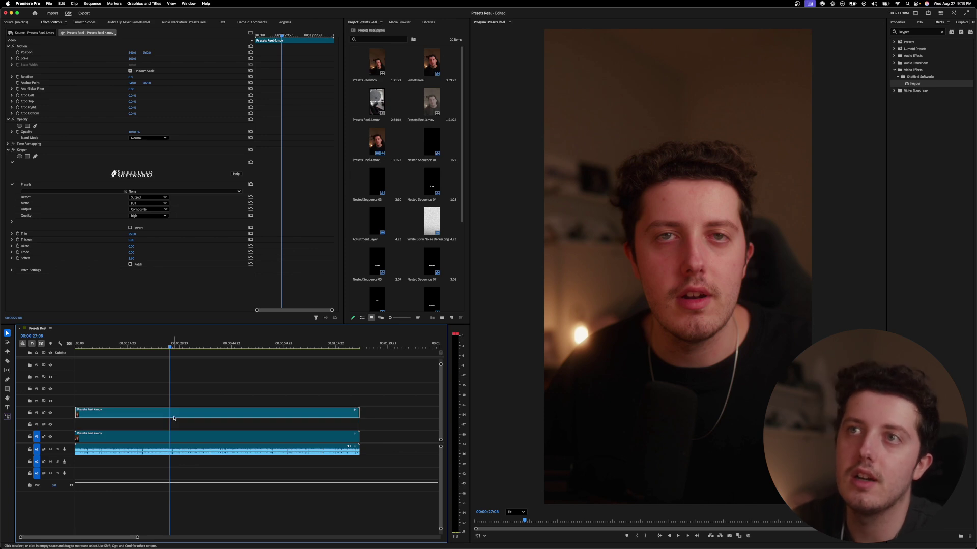
Create a ROTOSCOPE text title, place it on V2 between the clips, and lengthen it
{"action": "key", "text": "t"}
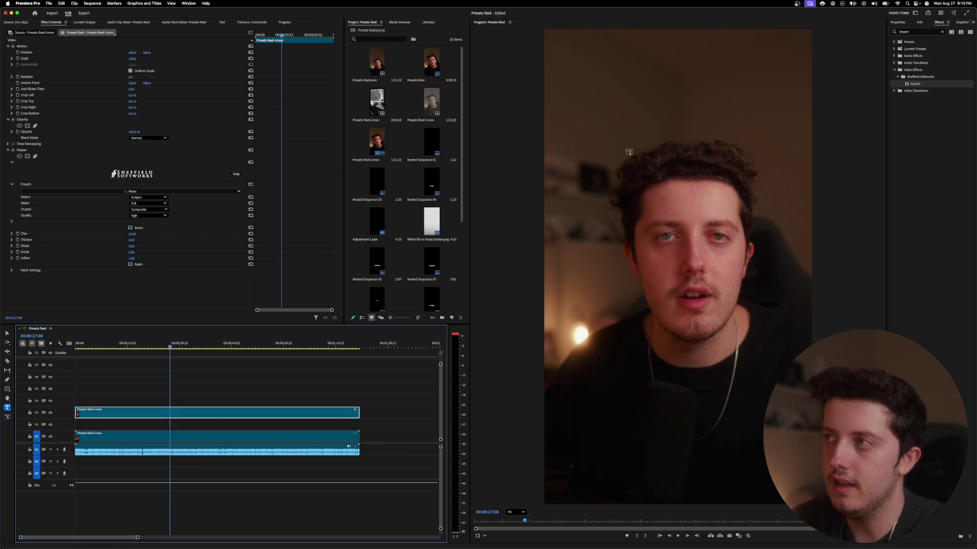
{"action": "left_click", "coordinate": [629, 137]}
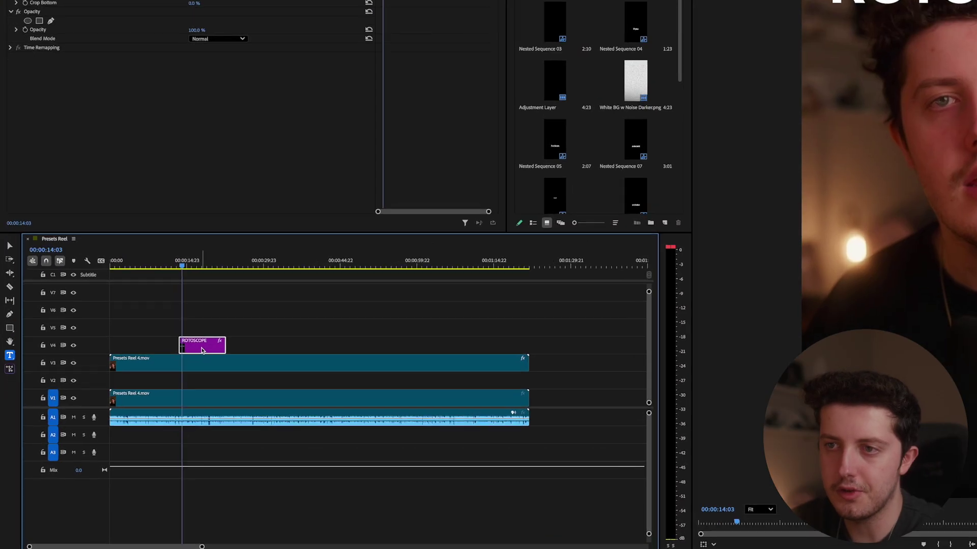
{"action": "left_click_drag", "start_coordinate": [138, 405], "coordinate": [136, 426]}
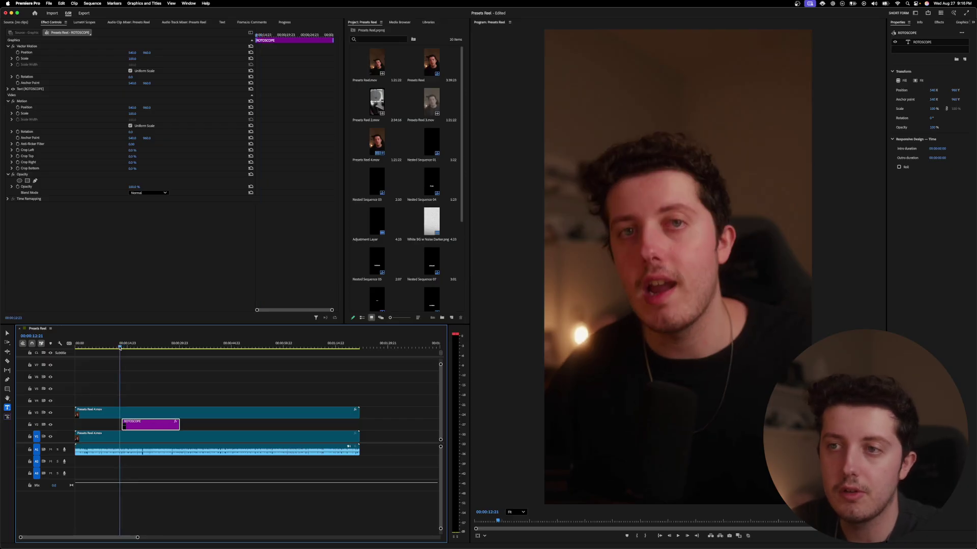
{"action": "left_click_drag", "start_coordinate": [120, 347], "coordinate": [119, 347]}
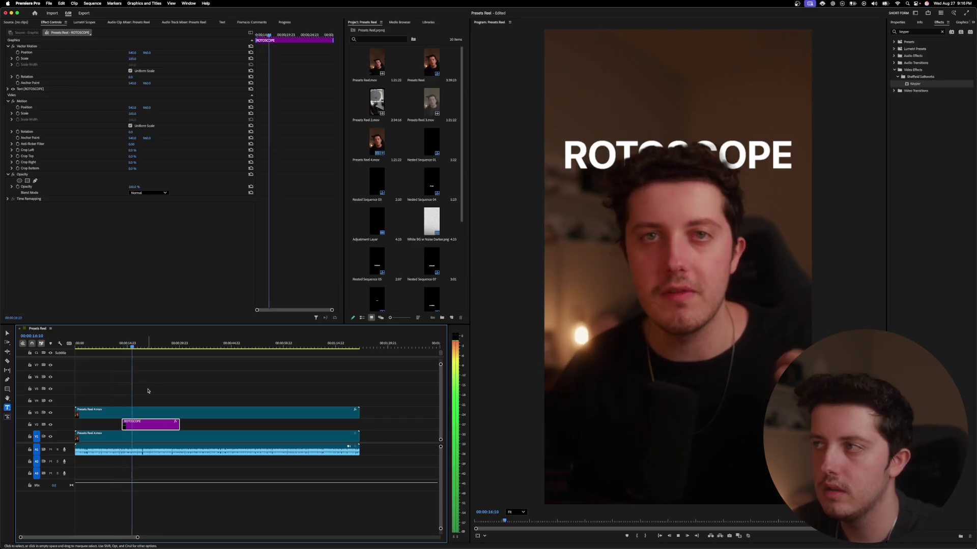
{"action": "left_click_drag", "start_coordinate": [138, 538], "coordinate": [97, 538]}
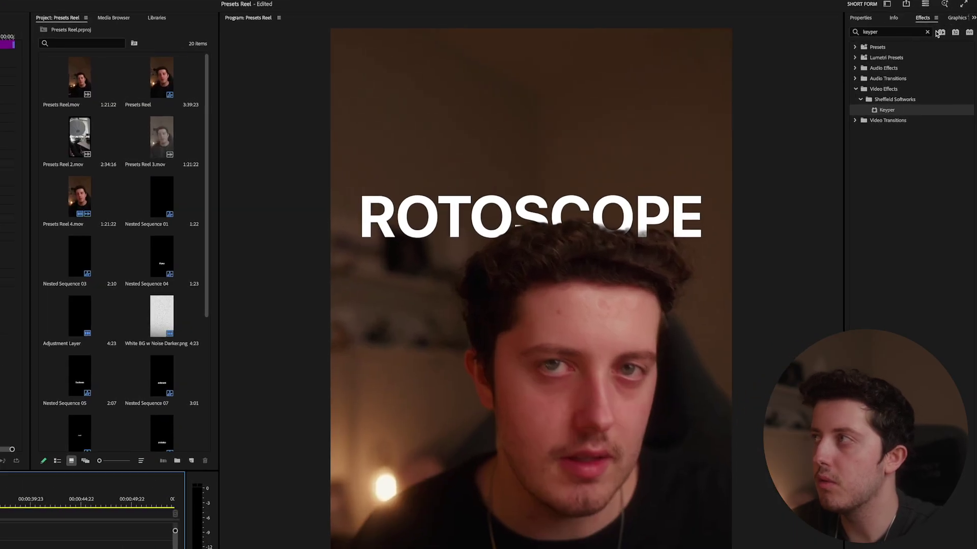
{"action": "left_click", "coordinate": [927, 31]}
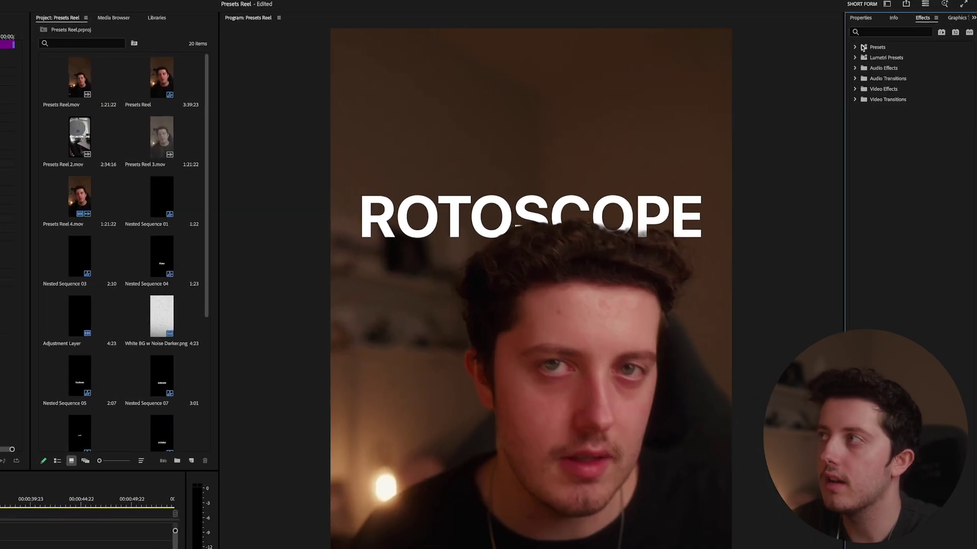
Apply the Creator Club Smooth Reveal and Smooth Disappear Up presets to the ROTOSCOPE title and preview
{"action": "left_click", "coordinate": [855, 47]}
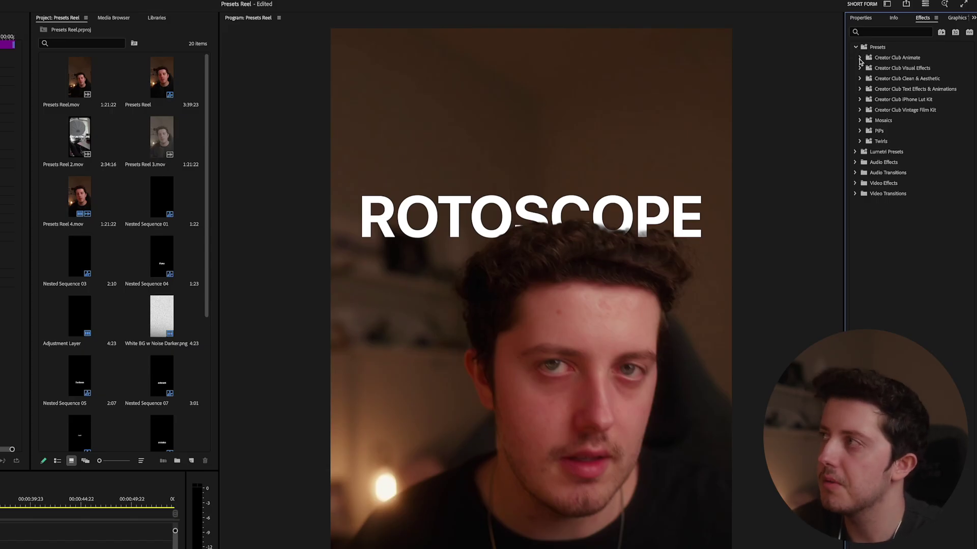
{"action": "left_click", "coordinate": [865, 78]}
{"action": "left_click_drag", "start_coordinate": [904, 280], "coordinate": [328, 380]}
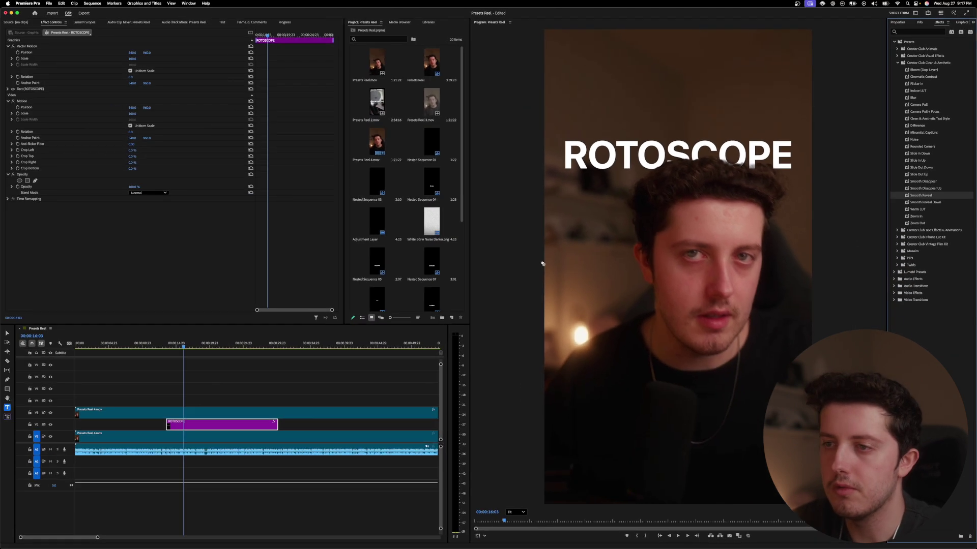
{"action": "left_click_drag", "start_coordinate": [542, 264], "coordinate": [214, 423]}
{"action": "left_click", "coordinate": [925, 188]}
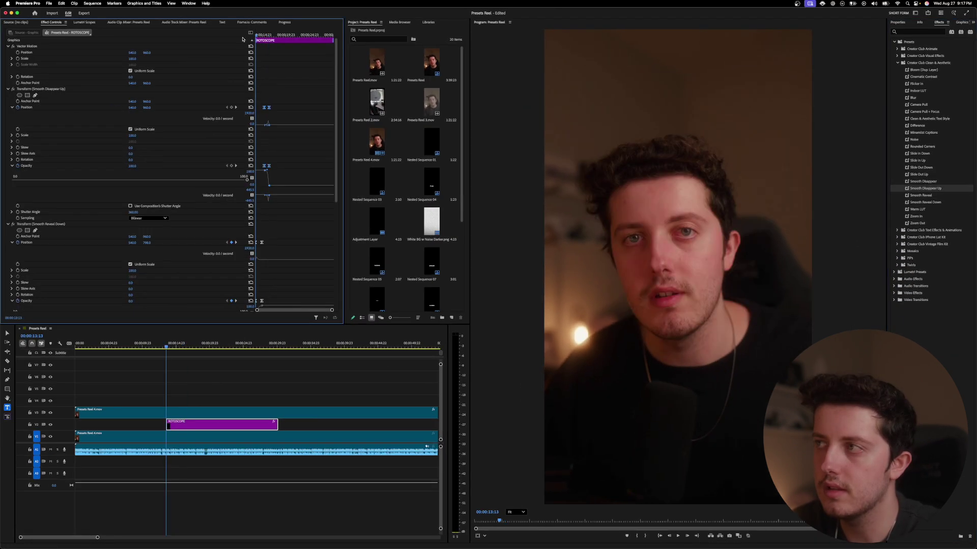
{"action": "key", "text": "space"}
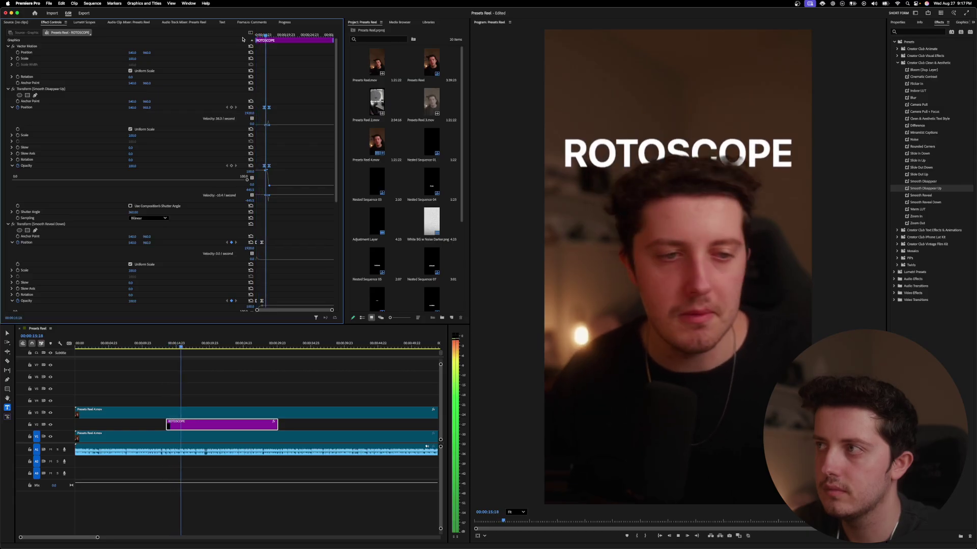
{"action": "key", "text": "space"}
Add the Camera Pull + Focus and Blur presets to the title, previewing each
{"action": "left_click_drag", "start_coordinate": [927, 111], "coordinate": [175, 423]}
{"action": "left_click_drag", "start_coordinate": [182, 347], "coordinate": [168, 349]}
{"action": "key", "text": "space"}
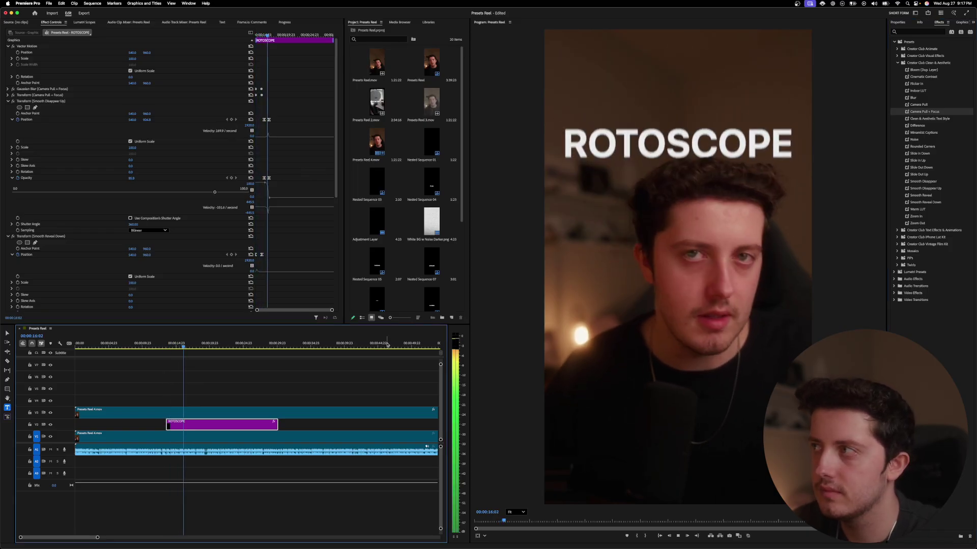
{"action": "key", "text": "space"}
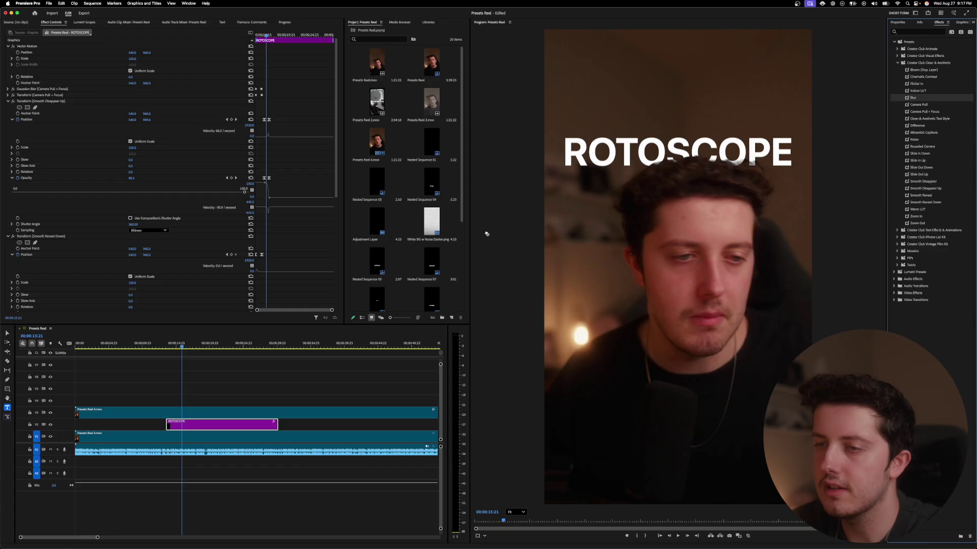
{"action": "left_click_drag", "start_coordinate": [487, 234], "coordinate": [202, 423]}
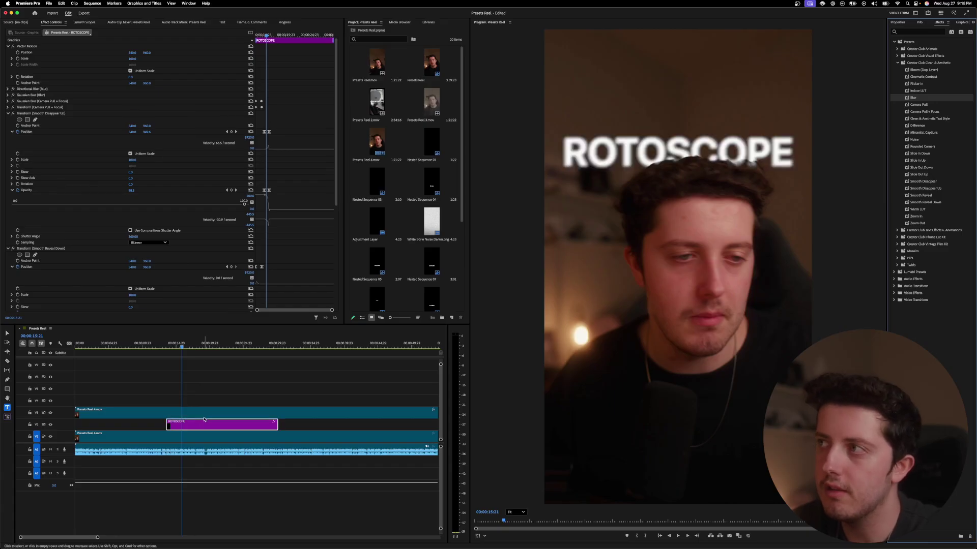
{"action": "left_click", "coordinate": [169, 348]}
{"action": "key", "text": "space"}
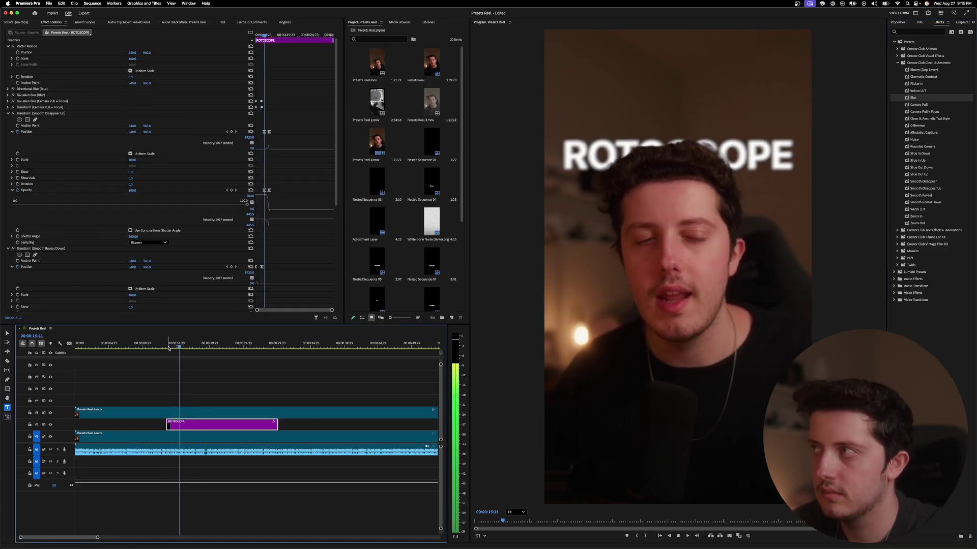
Add the Handheld shake preset from Creator Club Animate and replay the title animation
{"action": "left_click", "coordinate": [897, 49]}
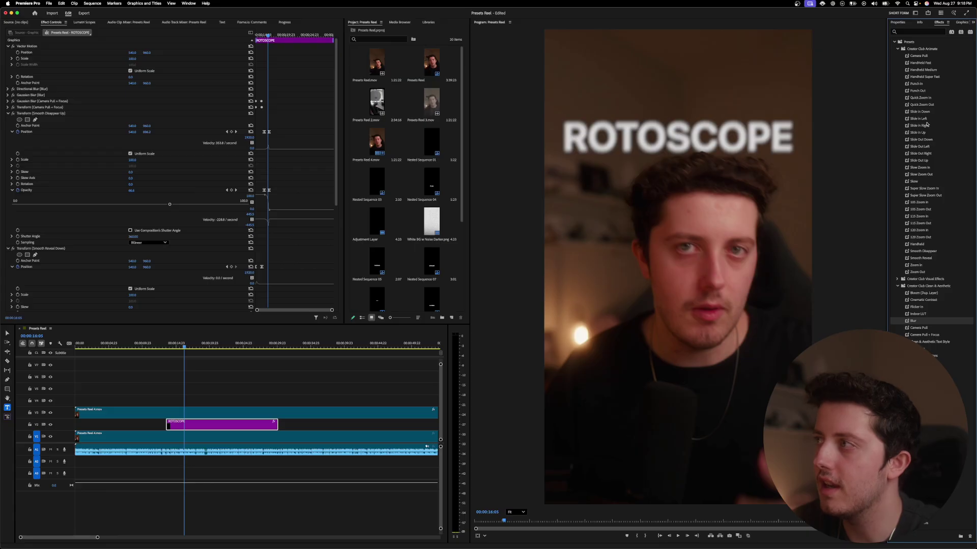
{"action": "double_click", "coordinate": [917, 245]}
{"action": "left_click", "coordinate": [169, 348]}
{"action": "key", "text": "space"}
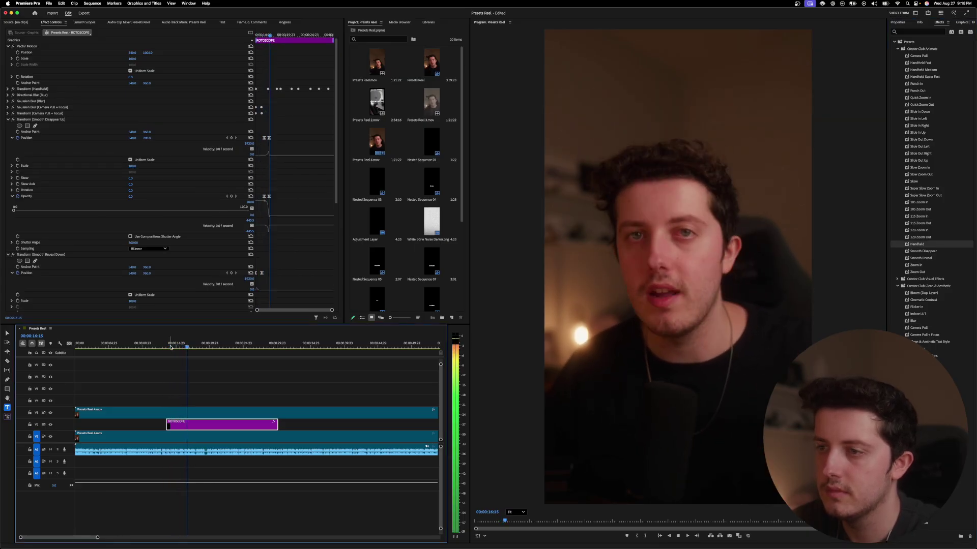
{"action": "key", "text": "space"}
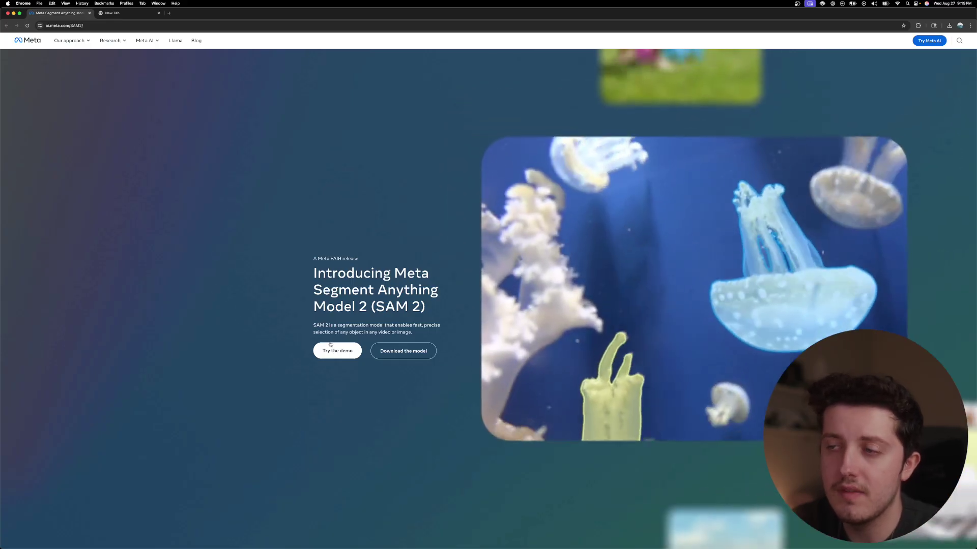
Open the SAM 2 demo page and launch the interactive demo with its sample video
{"action": "left_click", "coordinate": [333, 350]}
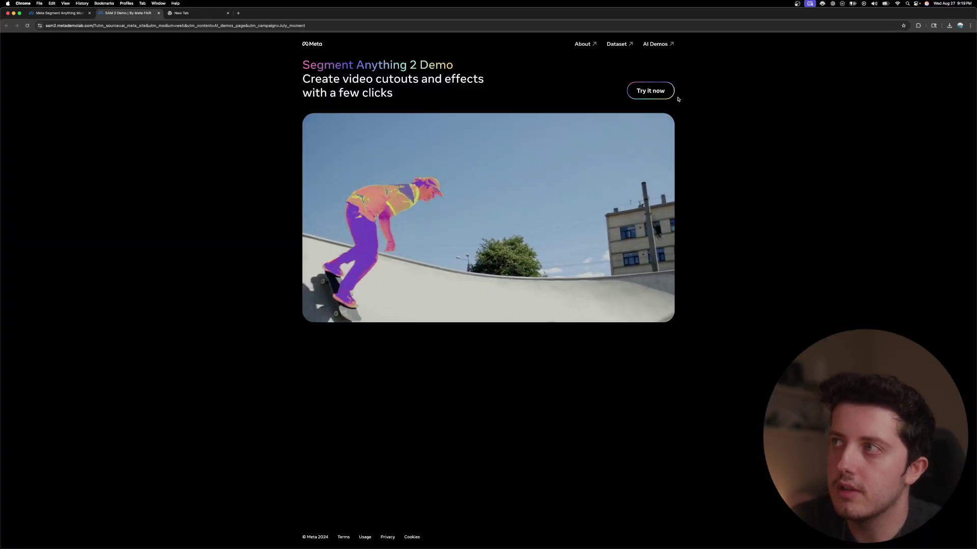
{"action": "left_click", "coordinate": [667, 94]}
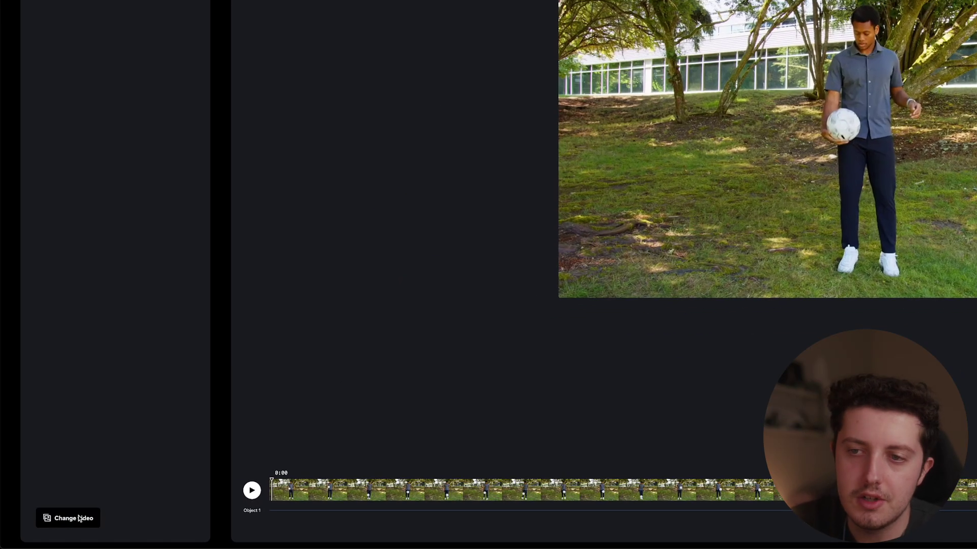
Upload Presets Reel.mov from Downloads in place of the sample video
{"action": "left_click", "coordinate": [79, 519]}
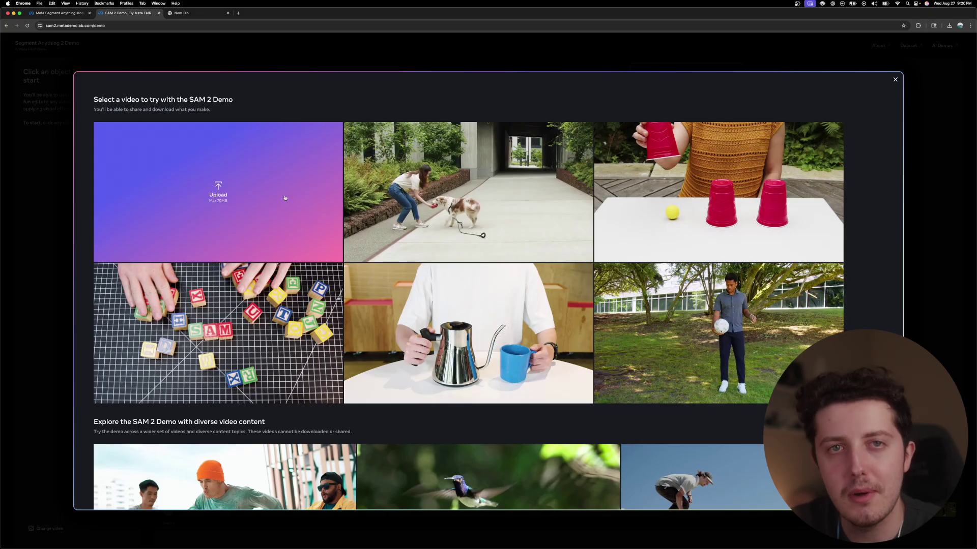
{"action": "left_click", "coordinate": [286, 196]}
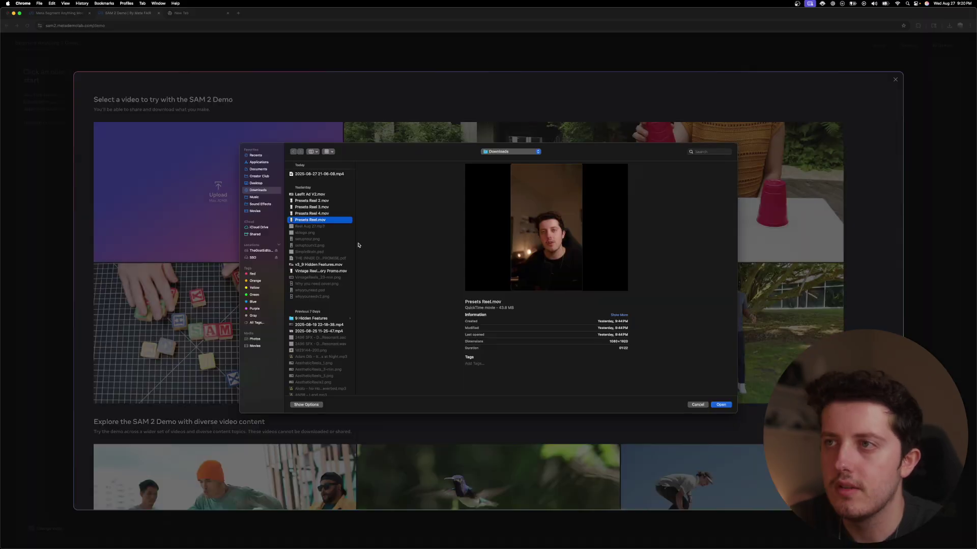
{"action": "left_click", "coordinate": [722, 405]}
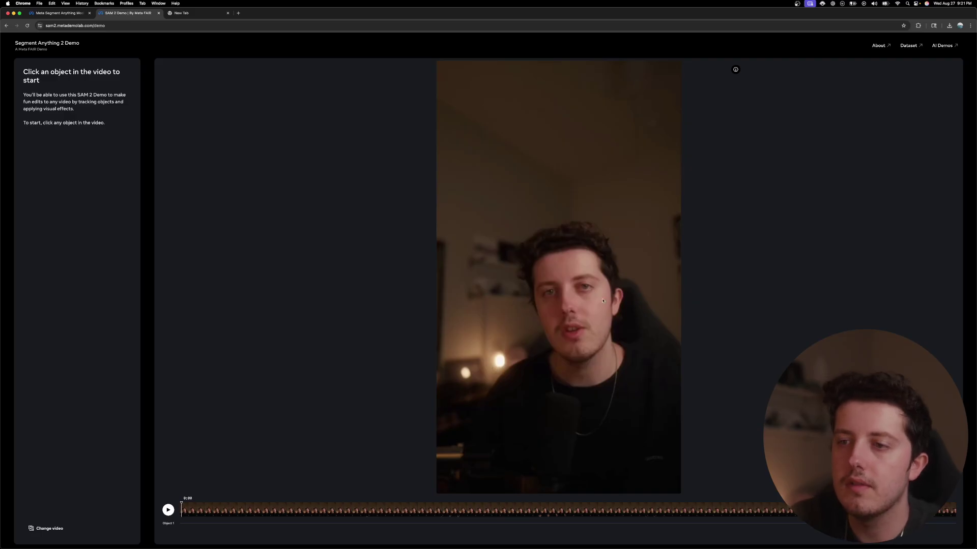
Click the presenter and lower body to mask them as Object 1, then track it through the video
{"action": "left_click", "coordinate": [273, 510]}
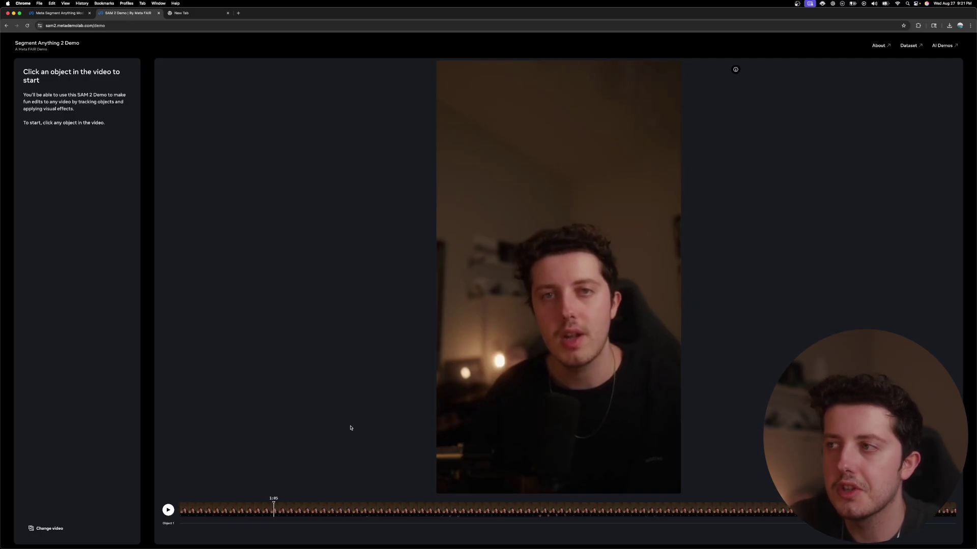
{"action": "left_click", "coordinate": [568, 357]}
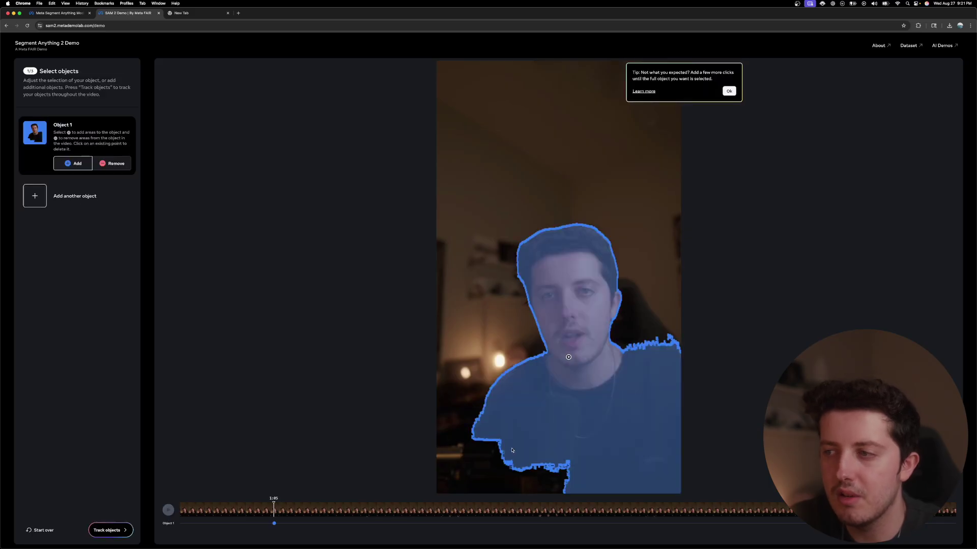
{"action": "left_click", "coordinate": [528, 475]}
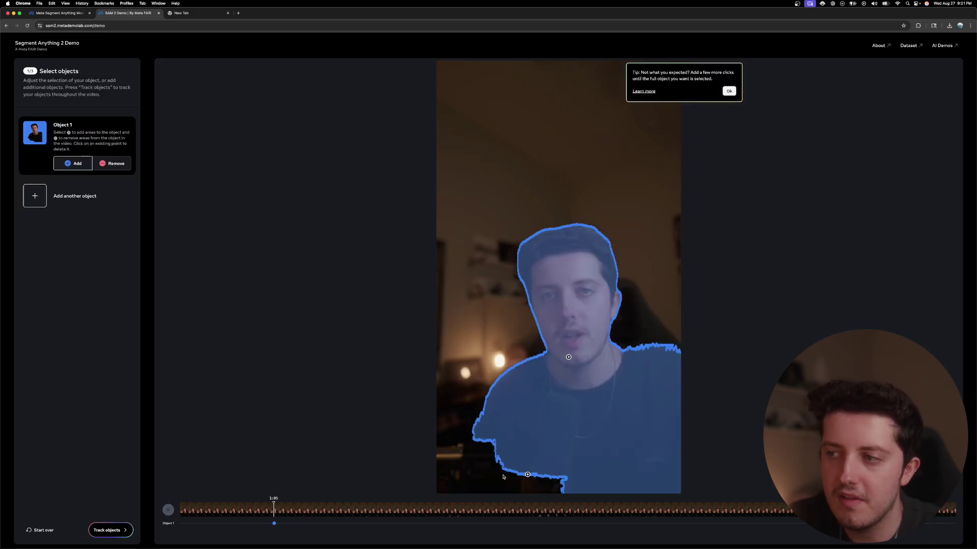
{"action": "left_click", "coordinate": [503, 475]}
{"action": "left_click", "coordinate": [500, 483]}
{"action": "left_click", "coordinate": [478, 460]}
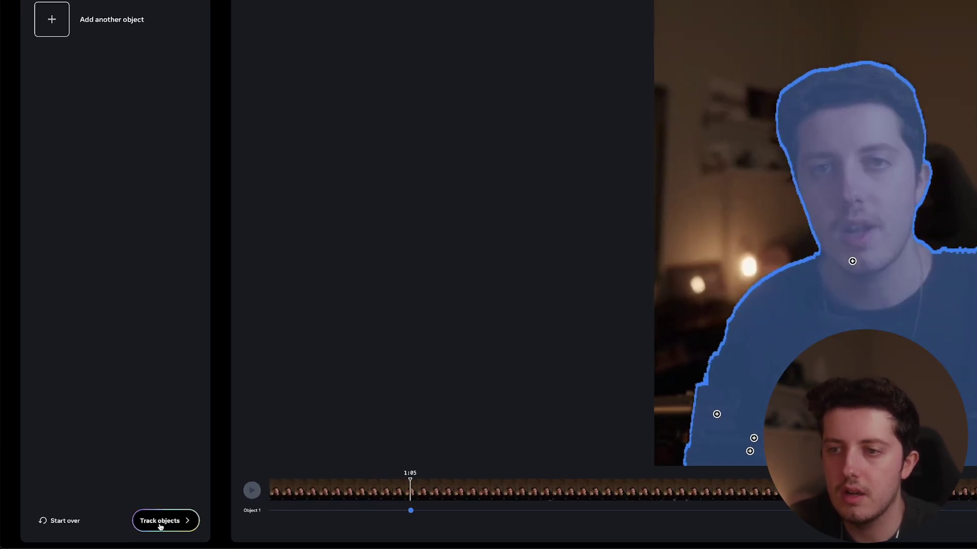
{"action": "left_click", "coordinate": [159, 521]}
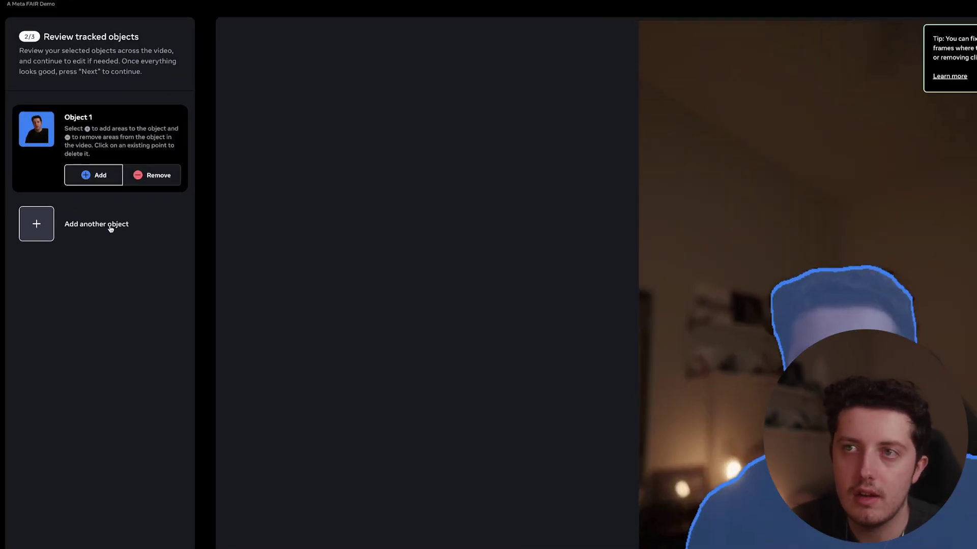
Try masking the background wall as a second object, then switch to removing it
{"action": "left_click", "coordinate": [110, 228]}
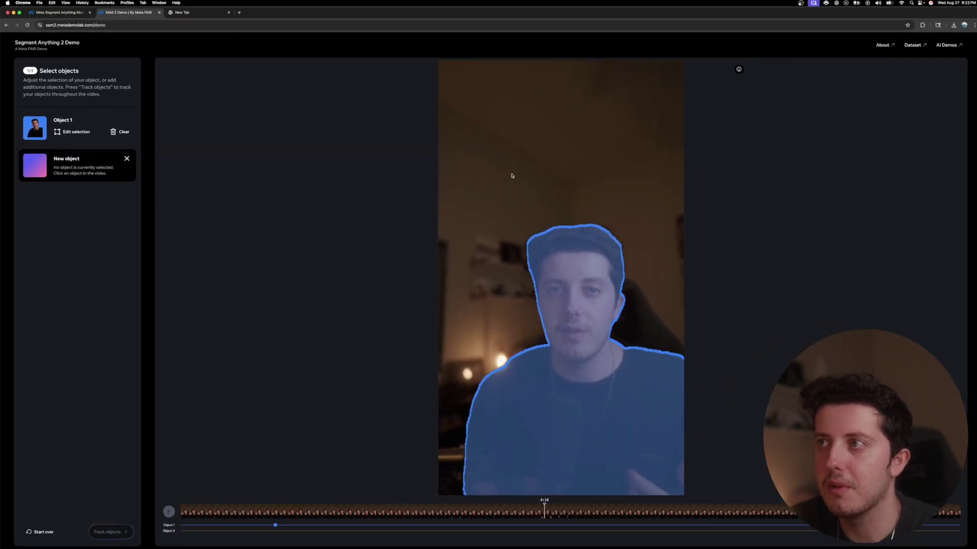
{"action": "left_click", "coordinate": [747, 192]}
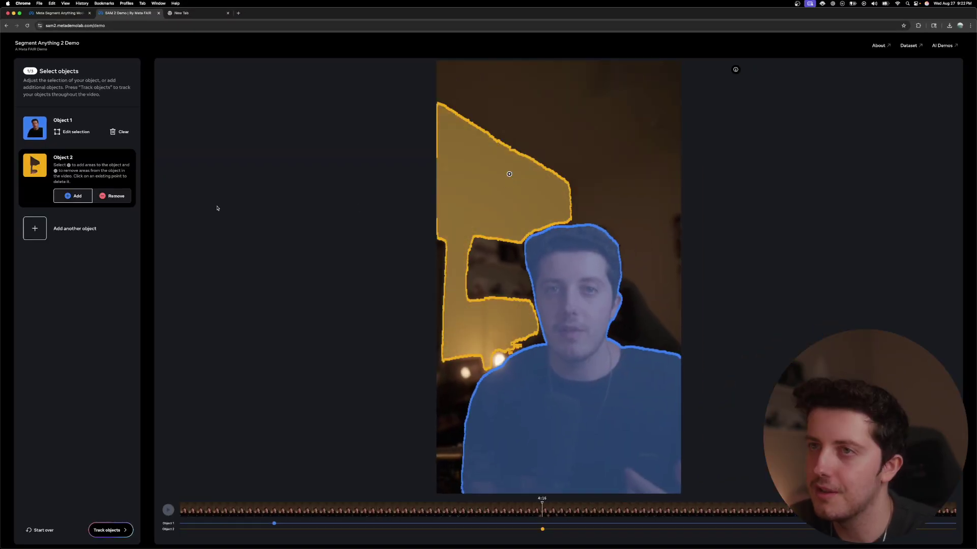
{"action": "left_click", "coordinate": [112, 197]}
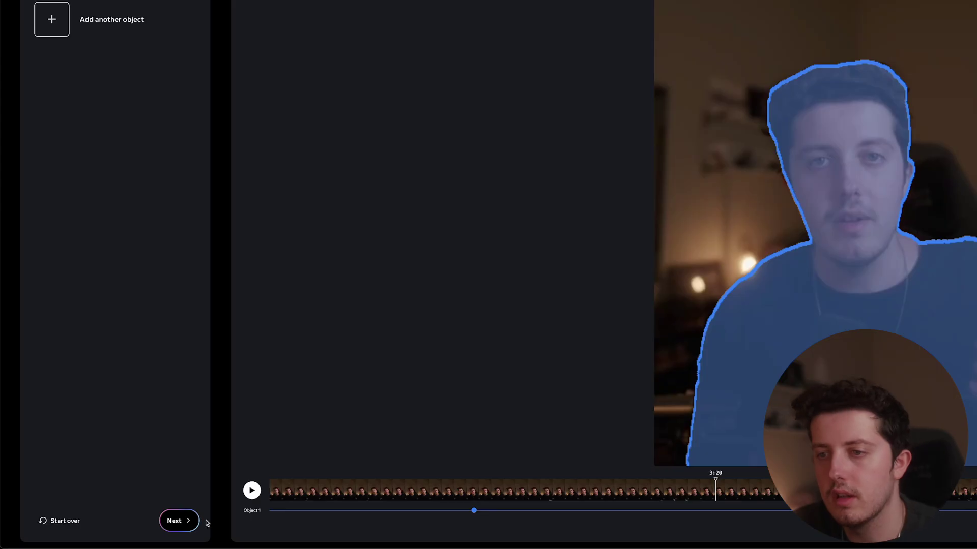
Preview the Pixelate, Spotlight, Burst, Emoji and Erase effects on the person, then restore Original
{"action": "left_click", "coordinate": [186, 522]}
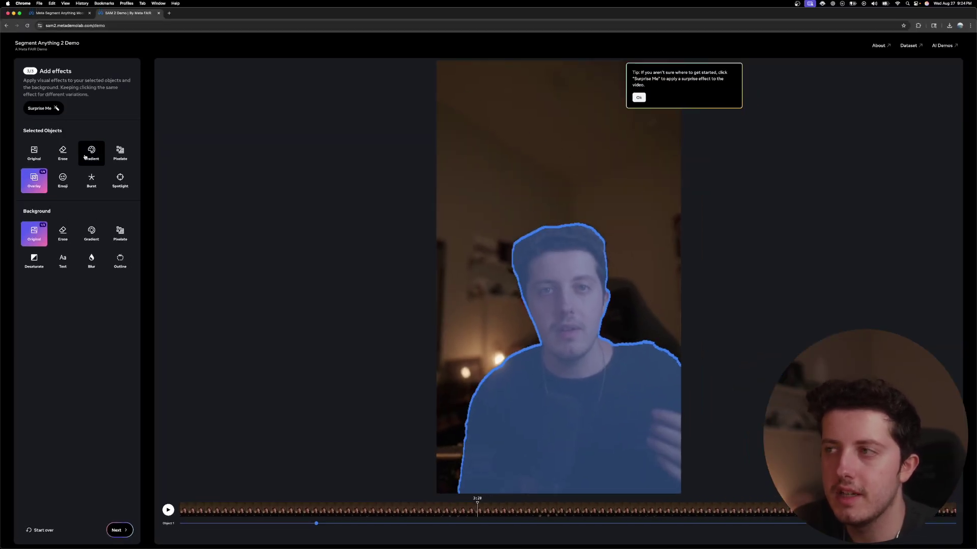
{"action": "left_click", "coordinate": [120, 153]}
{"action": "left_click", "coordinate": [121, 182]}
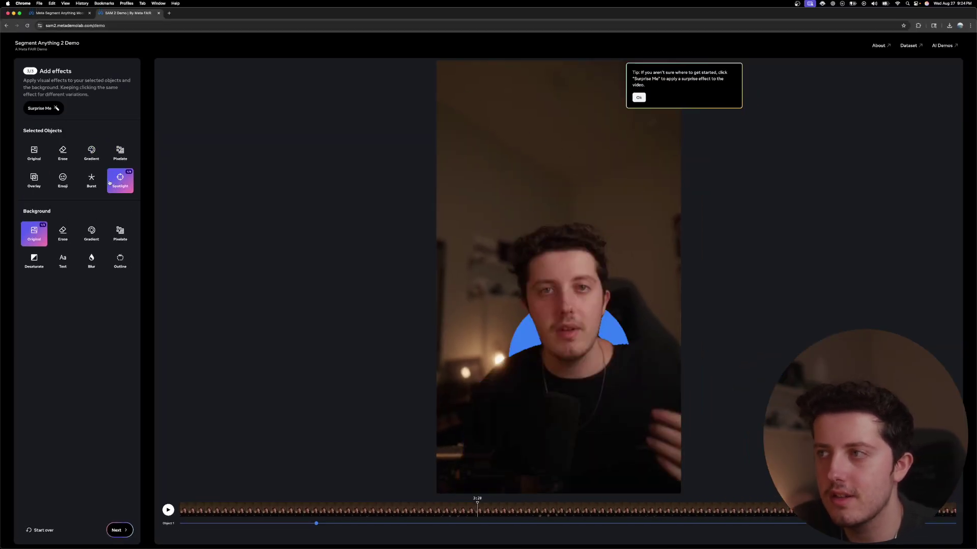
{"action": "left_click", "coordinate": [95, 186]}
{"action": "left_click", "coordinate": [72, 186]}
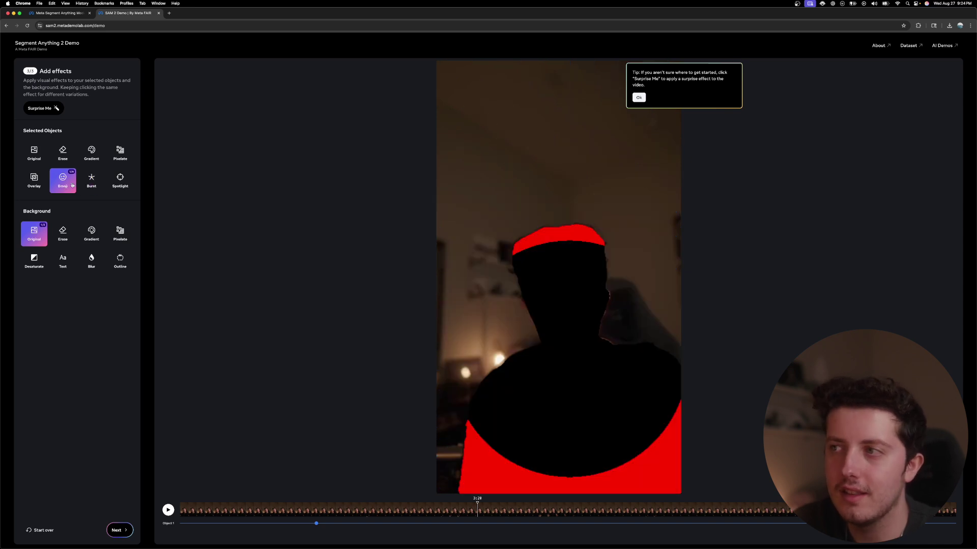
{"action": "left_click", "coordinate": [62, 152]}
{"action": "left_click", "coordinate": [35, 160]}
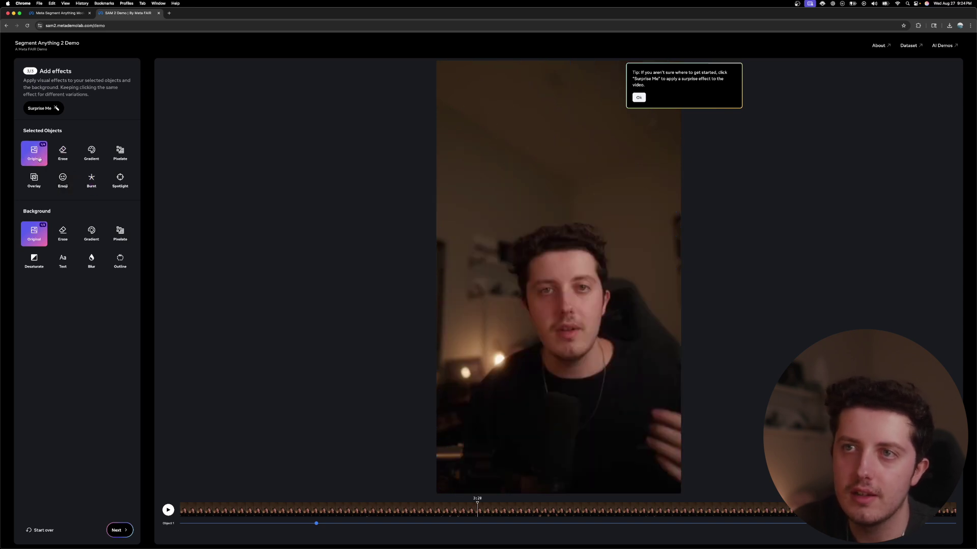
Erase the background, cycle its colour to green, and move on to the next stage
{"action": "left_click", "coordinate": [63, 238]}
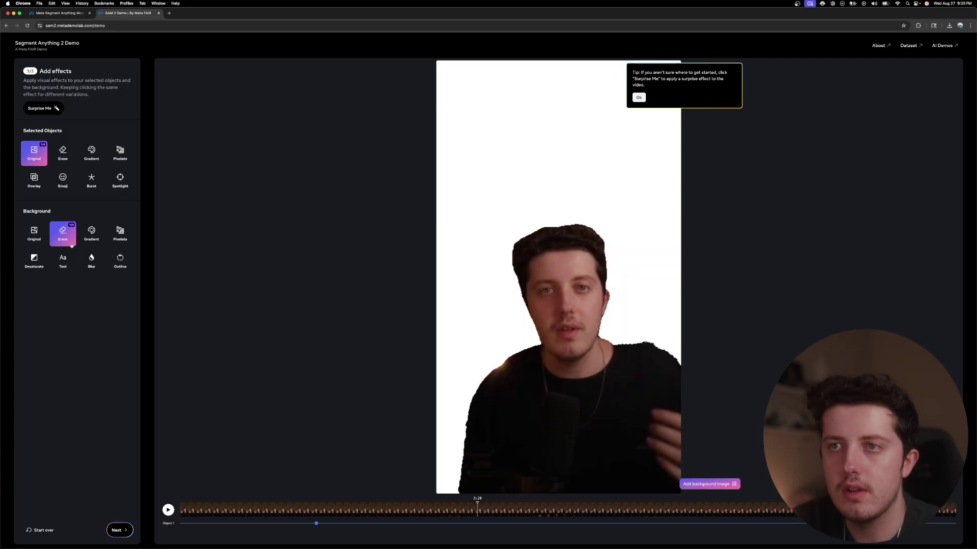
{"action": "left_click", "coordinate": [71, 231]}
{"action": "left_click", "coordinate": [72, 232]}
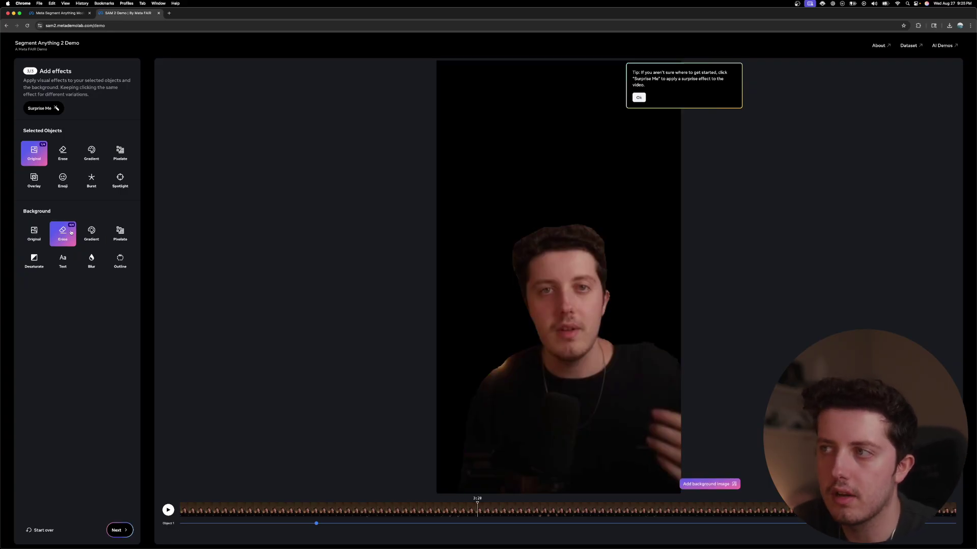
{"action": "left_click", "coordinate": [71, 233]}
{"action": "left_click", "coordinate": [71, 232]}
{"action": "left_click", "coordinate": [71, 232]}
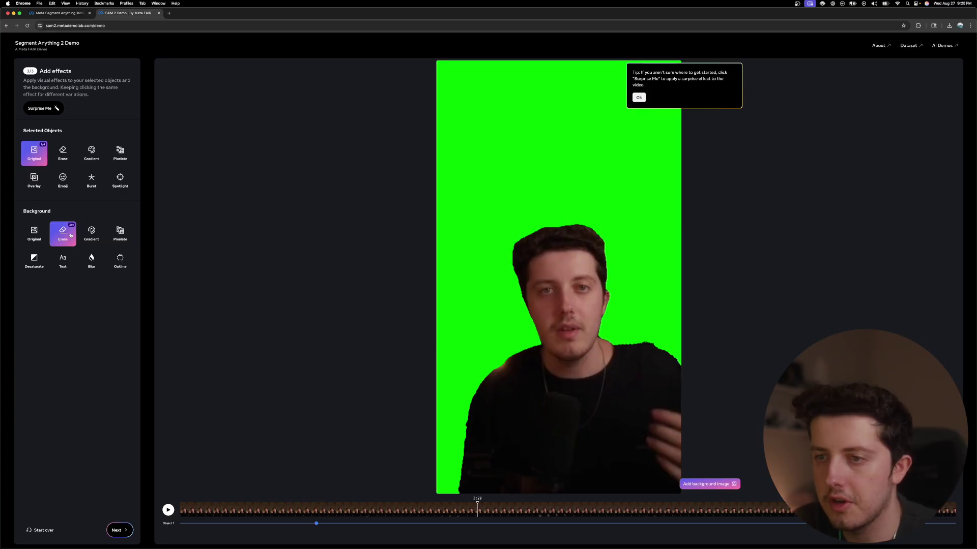
{"action": "left_click", "coordinate": [117, 530]}
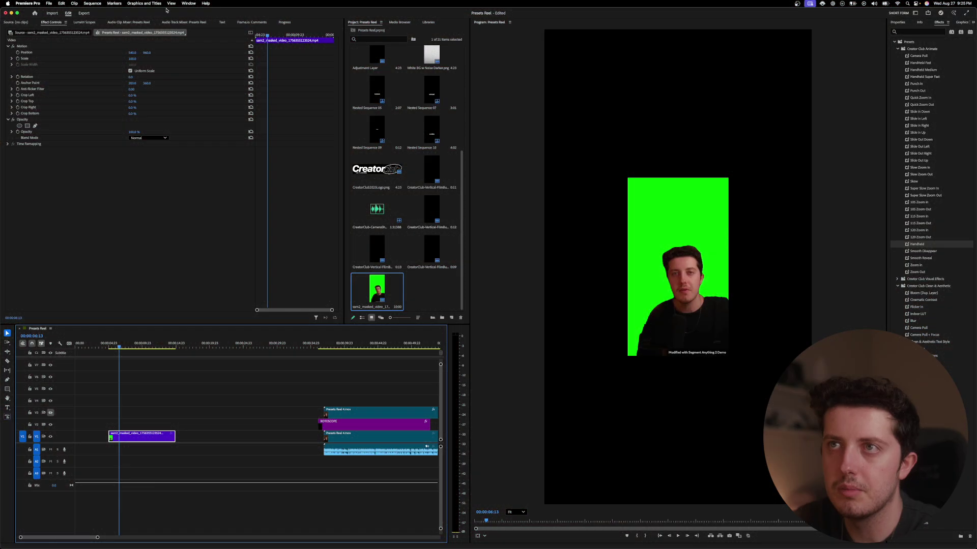
Scale the SAM 2 green-screen clip up to 267 so the presenter fills the vertical frame
{"action": "mouse_move", "coordinate": [131, 59]}
{"action": "left_mouse_down"}
{"action": "mouse_move", "coordinate": [159, 59]}
{"action": "mouse_move", "coordinate": [136, 59]}
{"action": "left_mouse_up"}
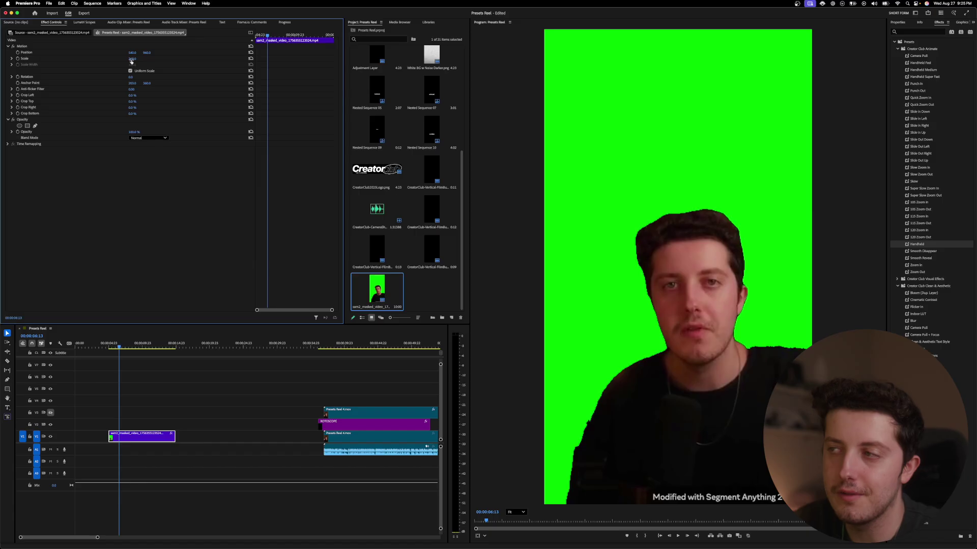
{"action": "left_click", "coordinate": [121, 347]}
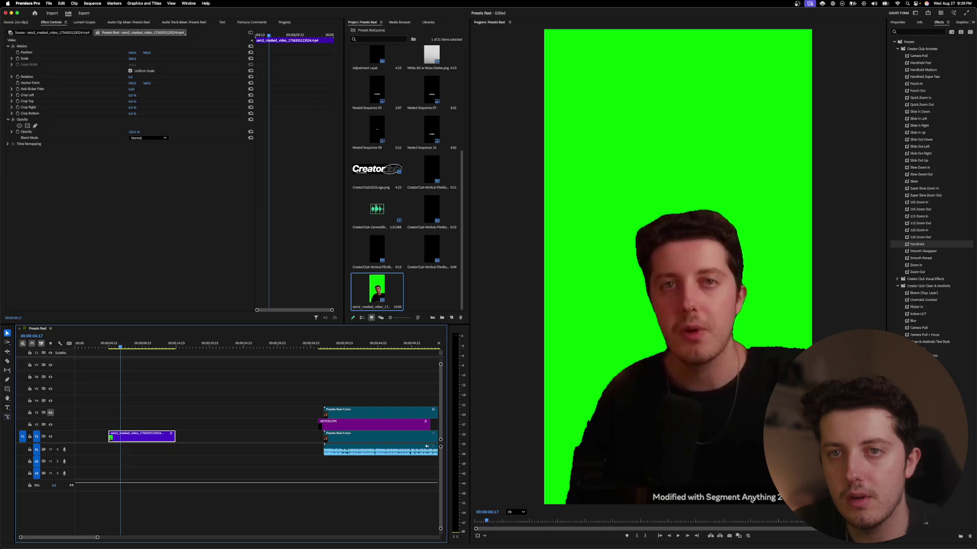
{"action": "left_click", "coordinate": [914, 32]}
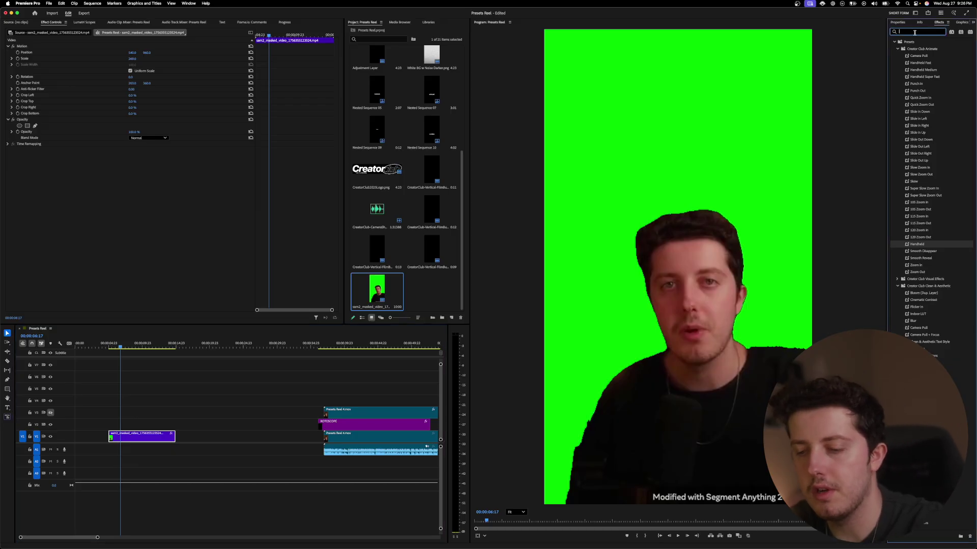
Apply Color Key to the SAM 2 clip with green key colour, tolerance 76 and edge thin -1
{"action": "type", "text": "key"}
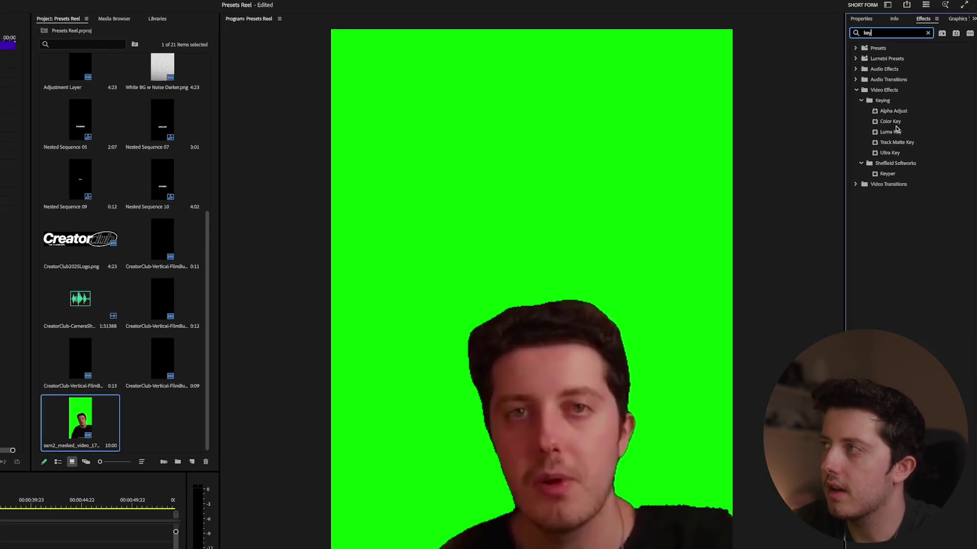
{"action": "double_click", "coordinate": [888, 122]}
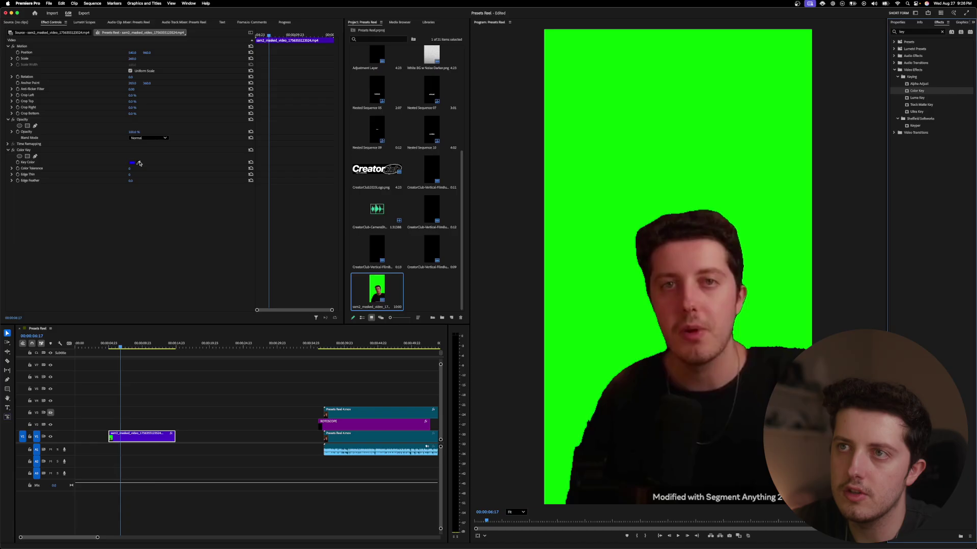
{"action": "left_click", "coordinate": [138, 162]}
{"action": "left_click", "coordinate": [603, 166]}
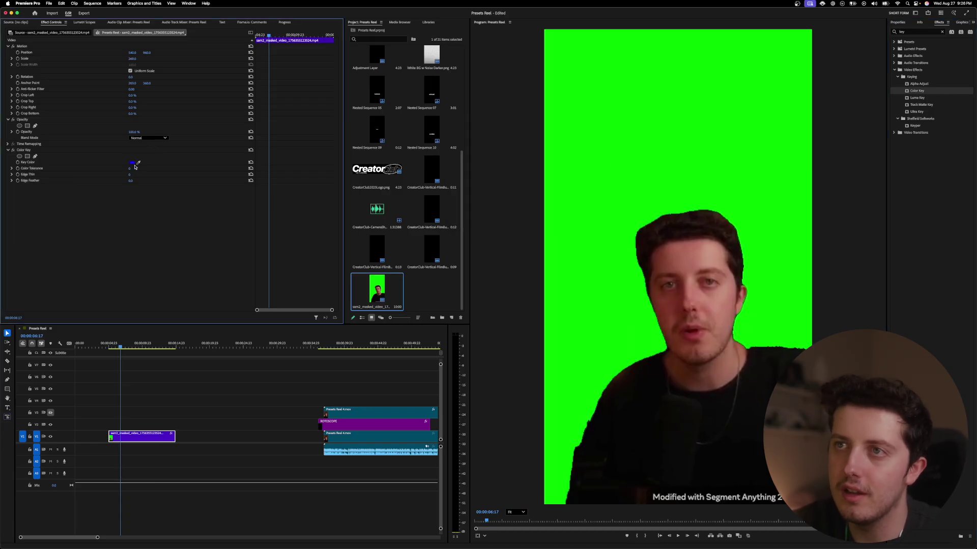
{"action": "left_click", "coordinate": [132, 163]}
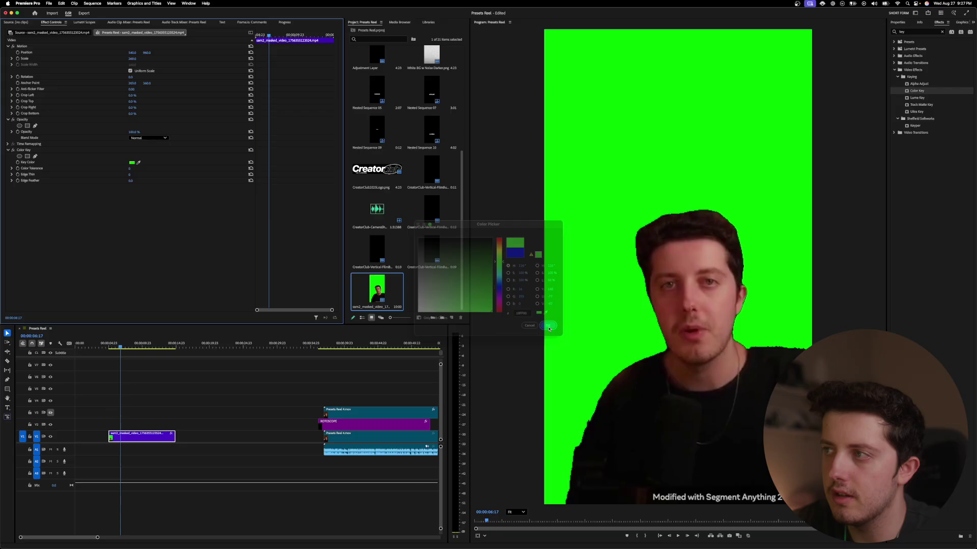
{"action": "key", "text": "Return"}
{"action": "mouse_move", "coordinate": [130, 169]}
{"action": "left_mouse_down"}
{"action": "mouse_move", "coordinate": [153, 168]}
{"action": "mouse_move", "coordinate": [127, 175]}
{"action": "mouse_move", "coordinate": [145, 180]}
{"action": "left_mouse_up"}
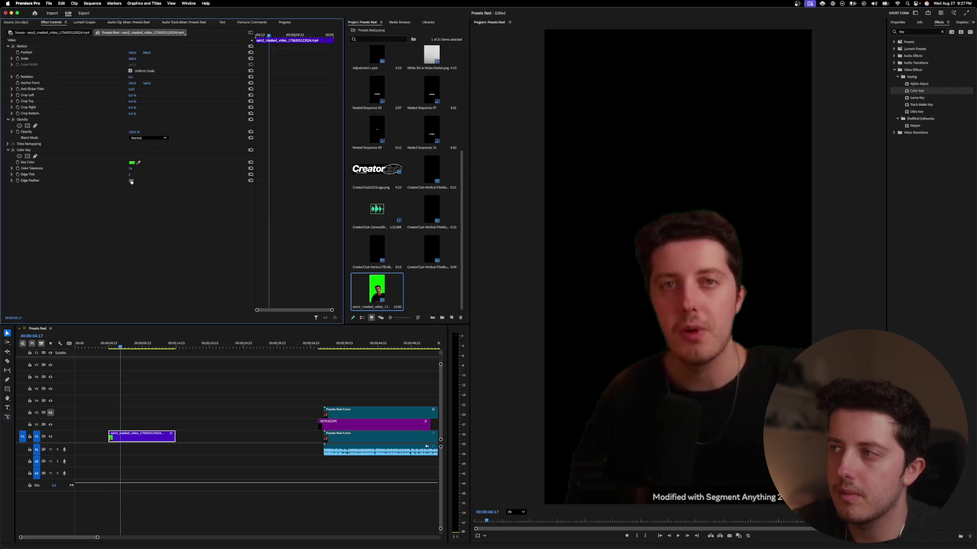
{"action": "left_click", "coordinate": [138, 345]}
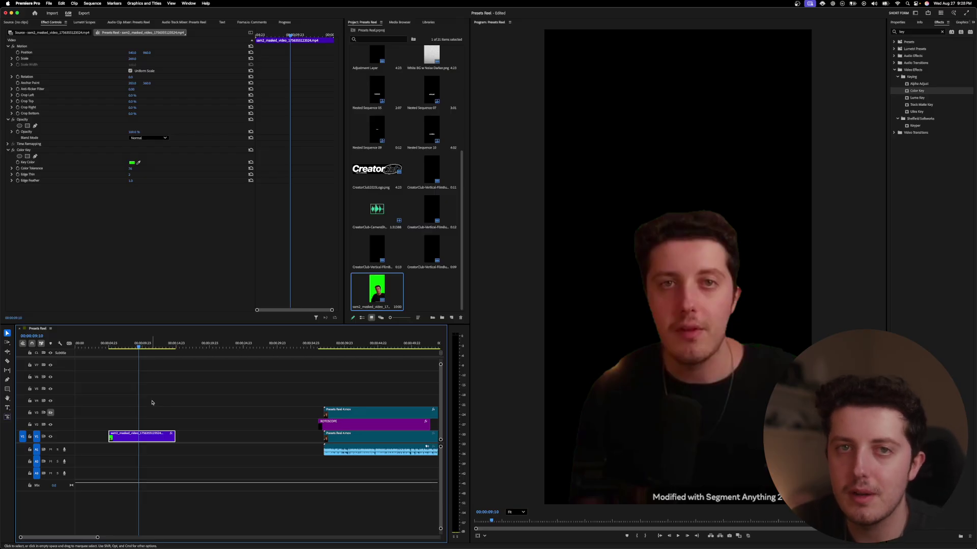
Move the keyed SAM 2 clip to V2 and place the ROTOSCOPE clip on V1 beneath it
{"action": "scroll", "coordinate": [152, 402], "scroll_direction": "up", "scroll_amount": 3}
{"action": "scroll", "coordinate": [134, 486], "scroll_direction": "down", "scroll_amount": 5}
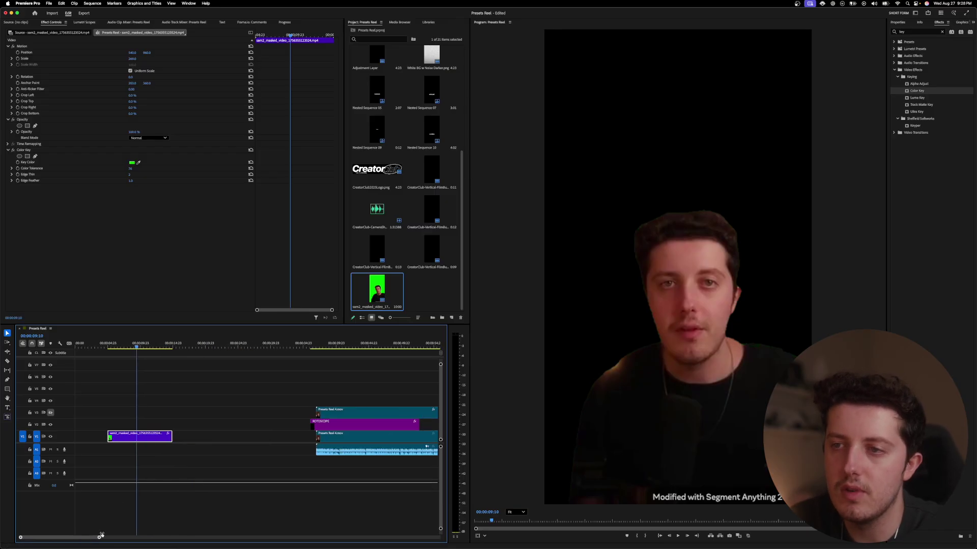
{"action": "left_click_drag", "start_coordinate": [128, 437], "coordinate": [128, 422]}
{"action": "left_click_drag", "start_coordinate": [257, 426], "coordinate": [125, 441]}
Play back the layered sequence to preview the ROTOSCOPE text behind the presenter
{"action": "left_click", "coordinate": [97, 350]}
{"action": "key", "text": "space"}
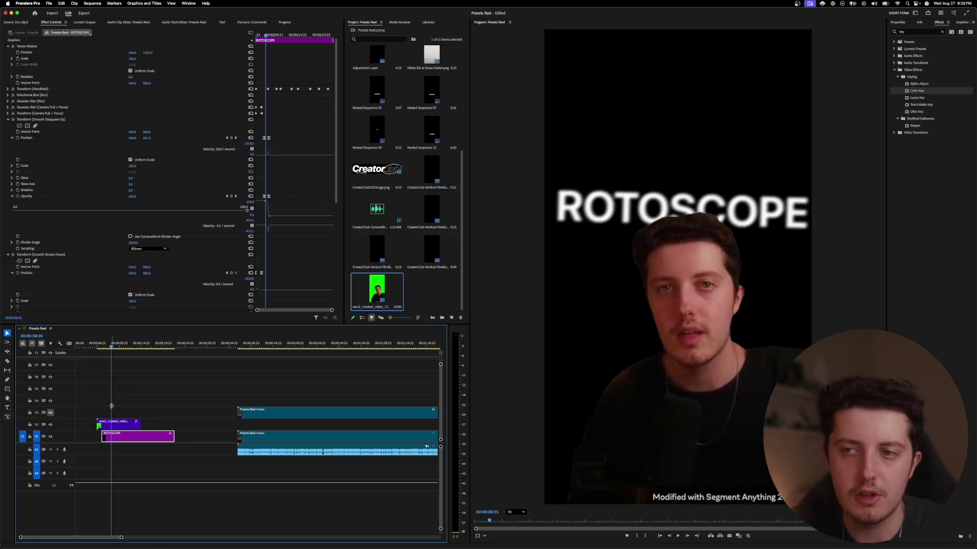
{"action": "left_click", "coordinate": [110, 422]}
{"action": "left_click", "coordinate": [254, 344]}
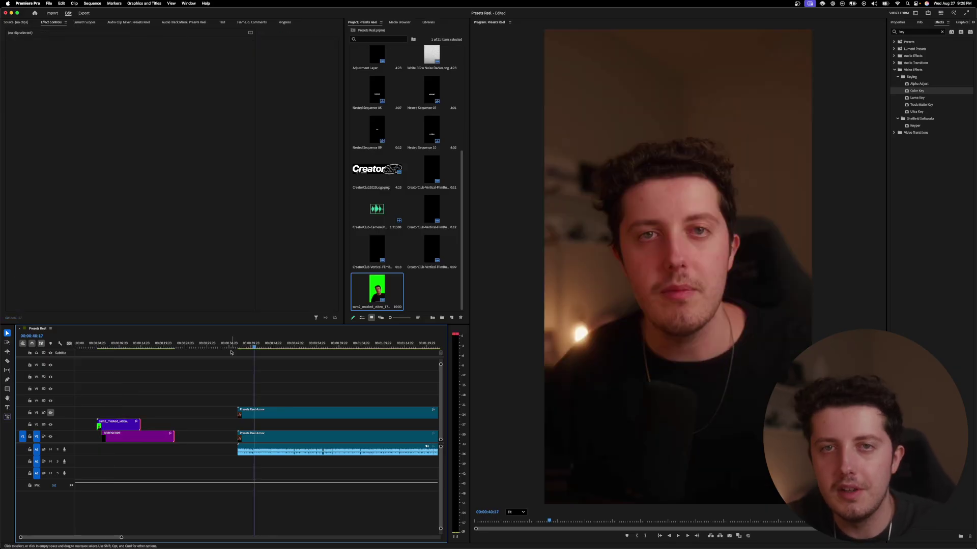